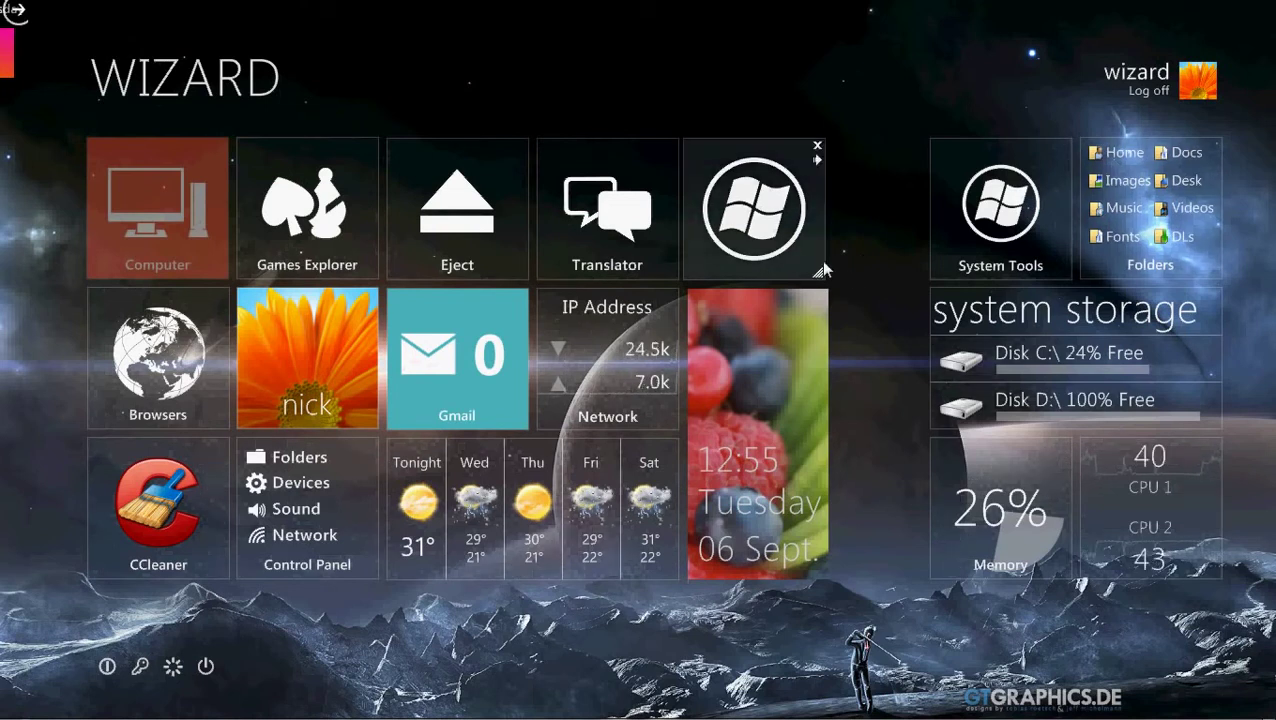
View Device Manager and the Network and Sharing Center from the Control Panel tile, closing each window
click(987, 238)
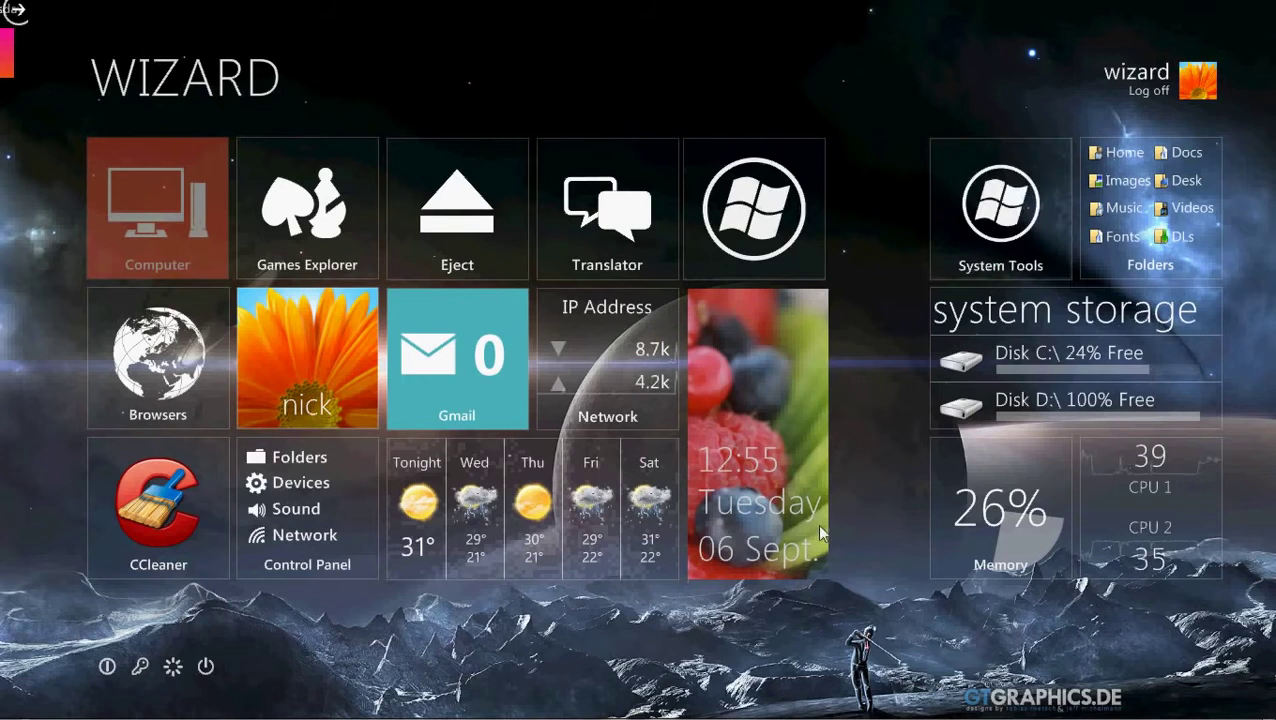
click(303, 481)
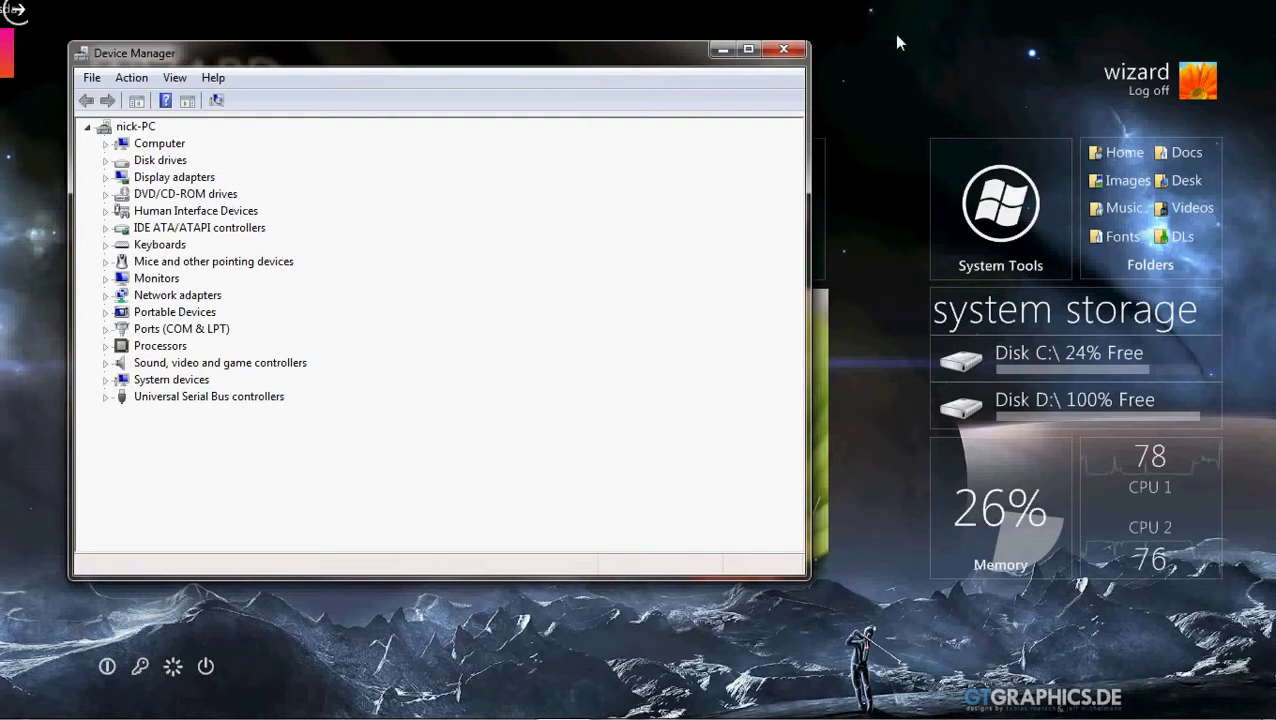
click(783, 48)
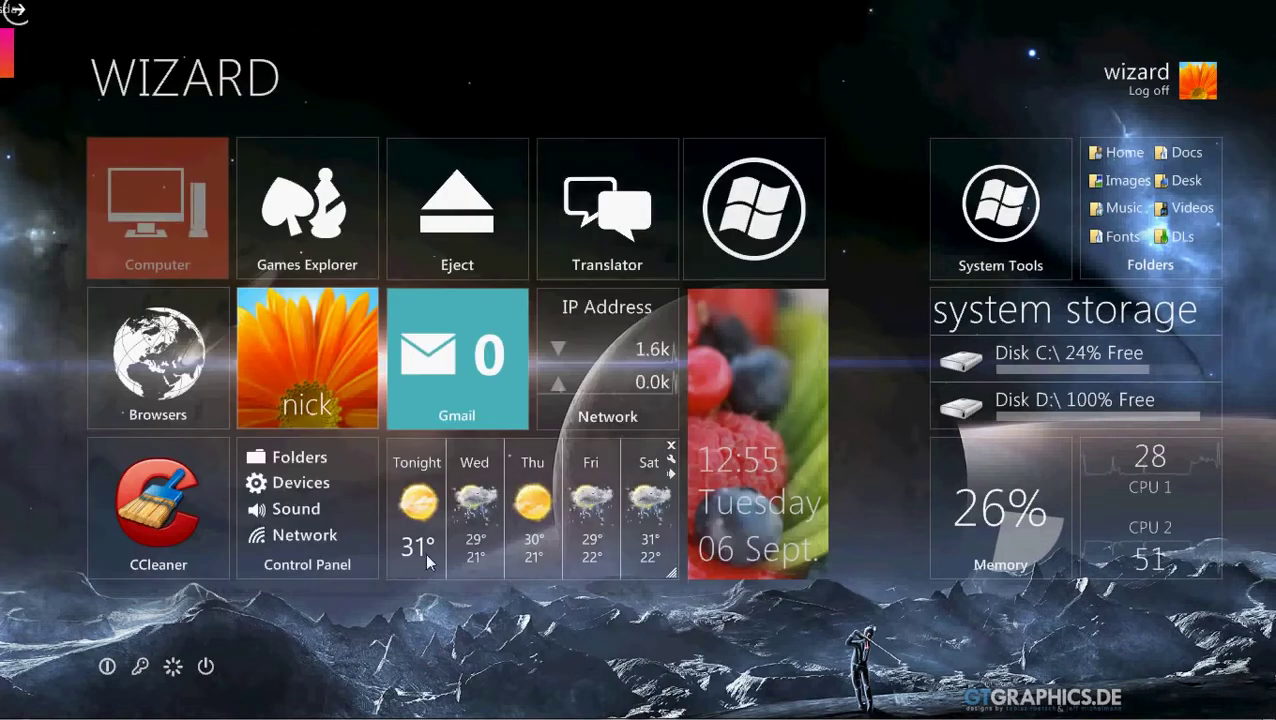
click(300, 538)
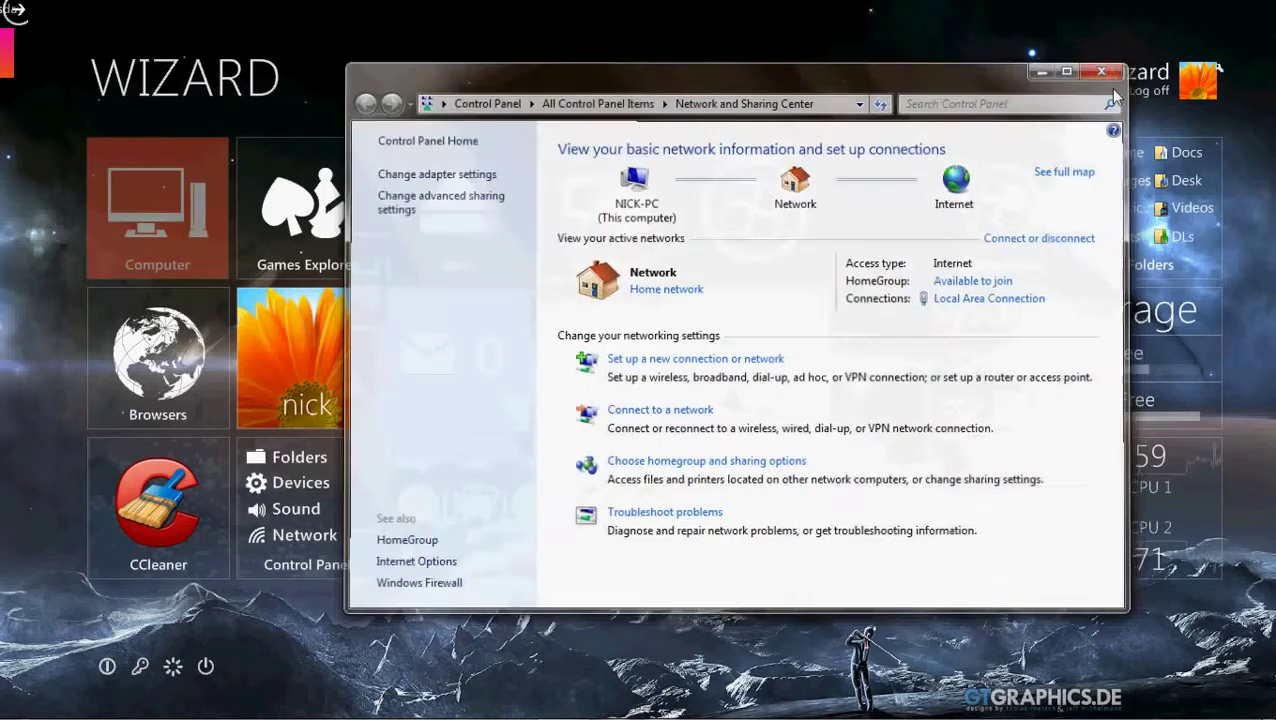
click(1101, 72)
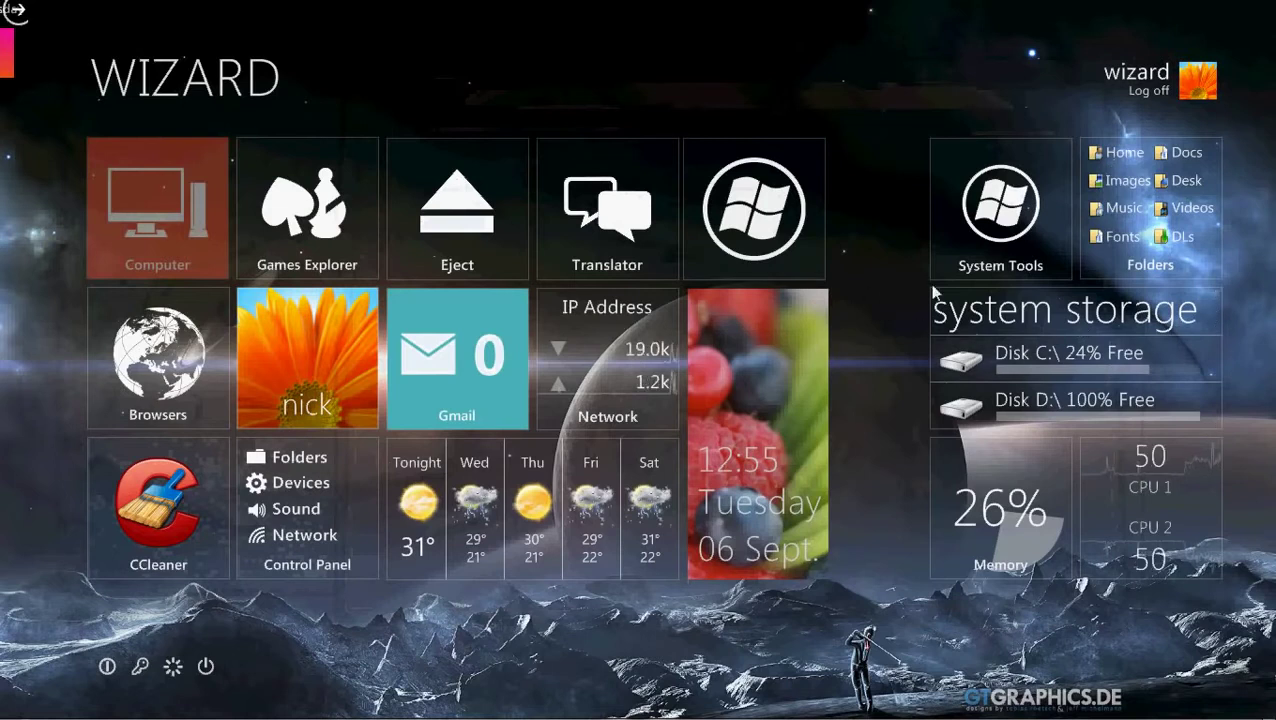
View the Images, Videos and DLs folders from the Folders tile, closing each window
click(1129, 181)
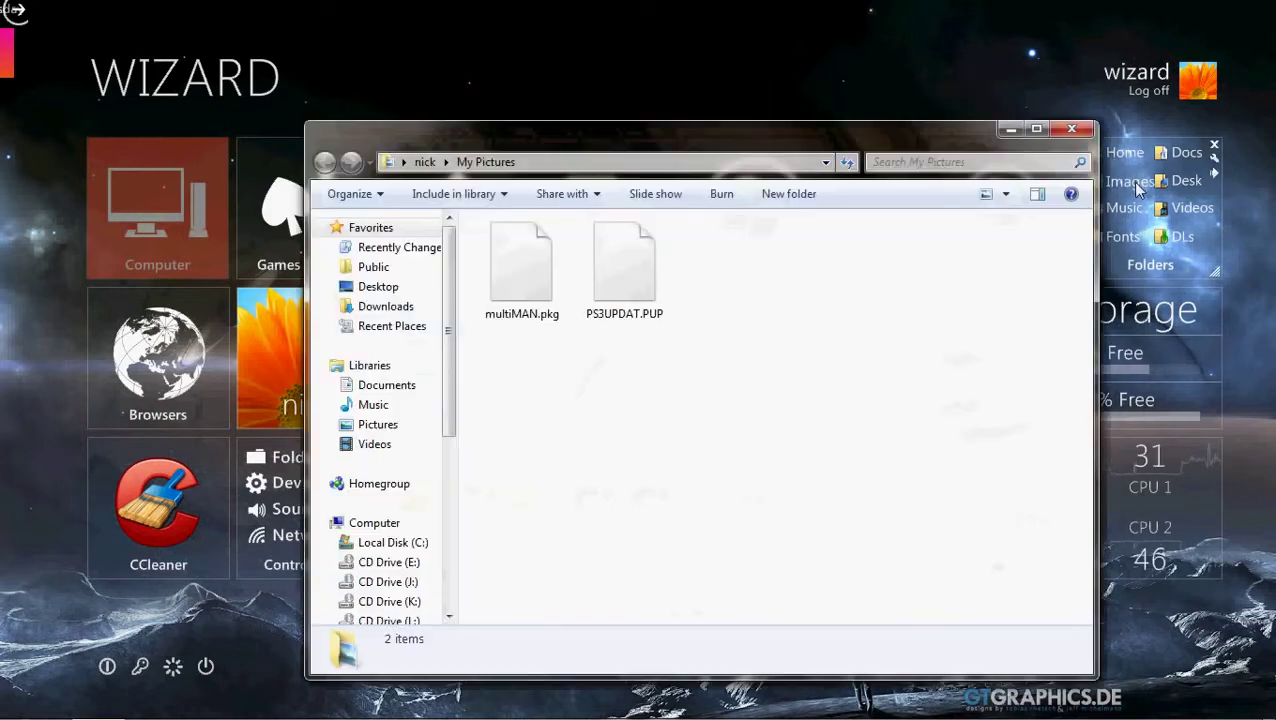
click(1072, 130)
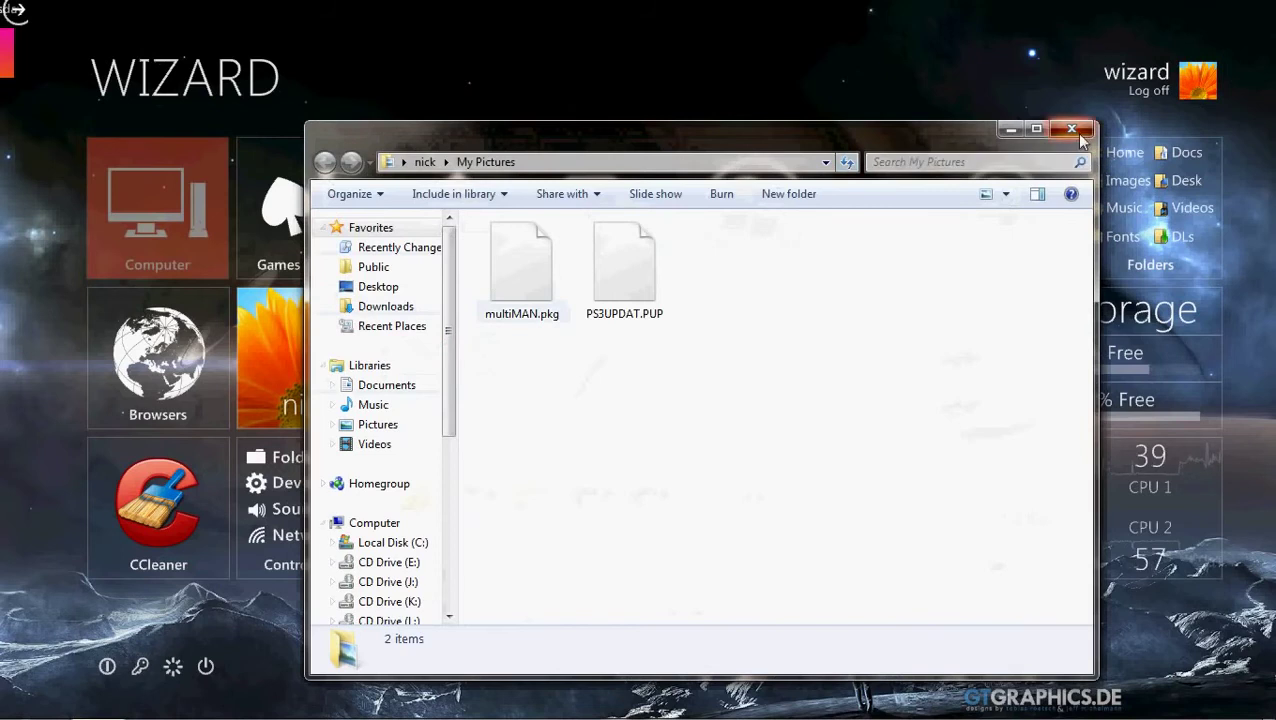
click(1193, 209)
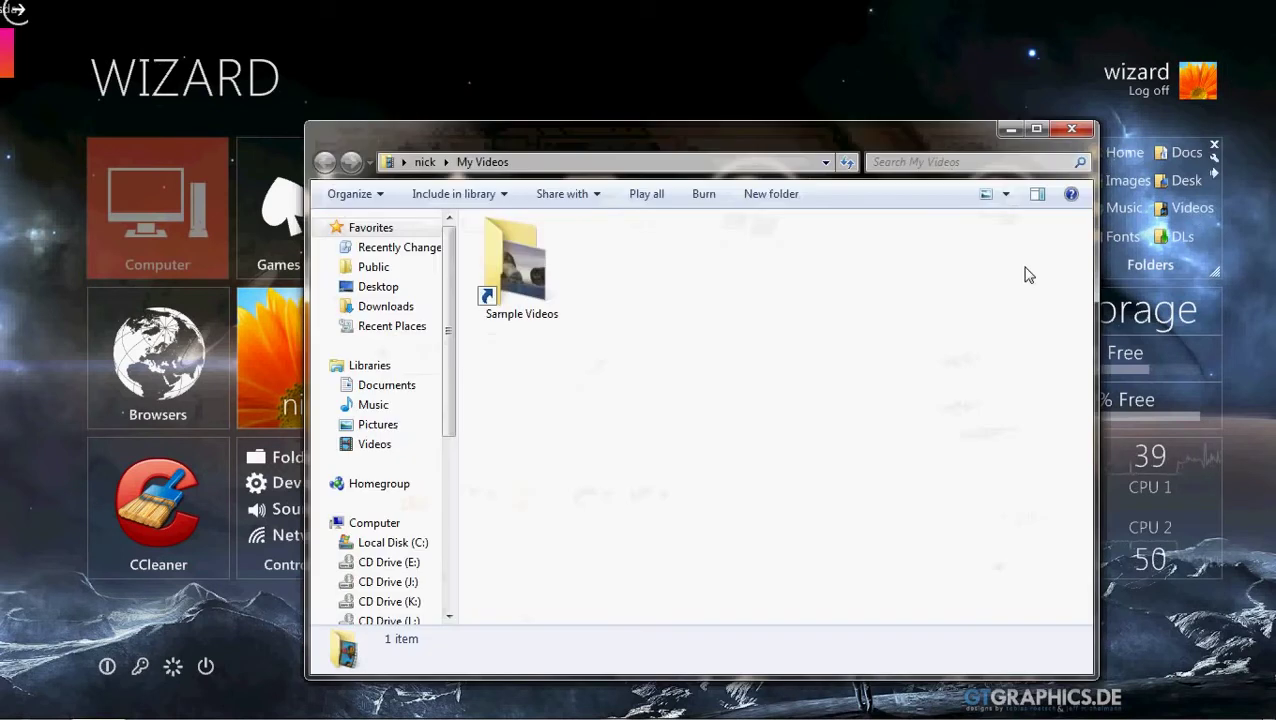
click(1070, 133)
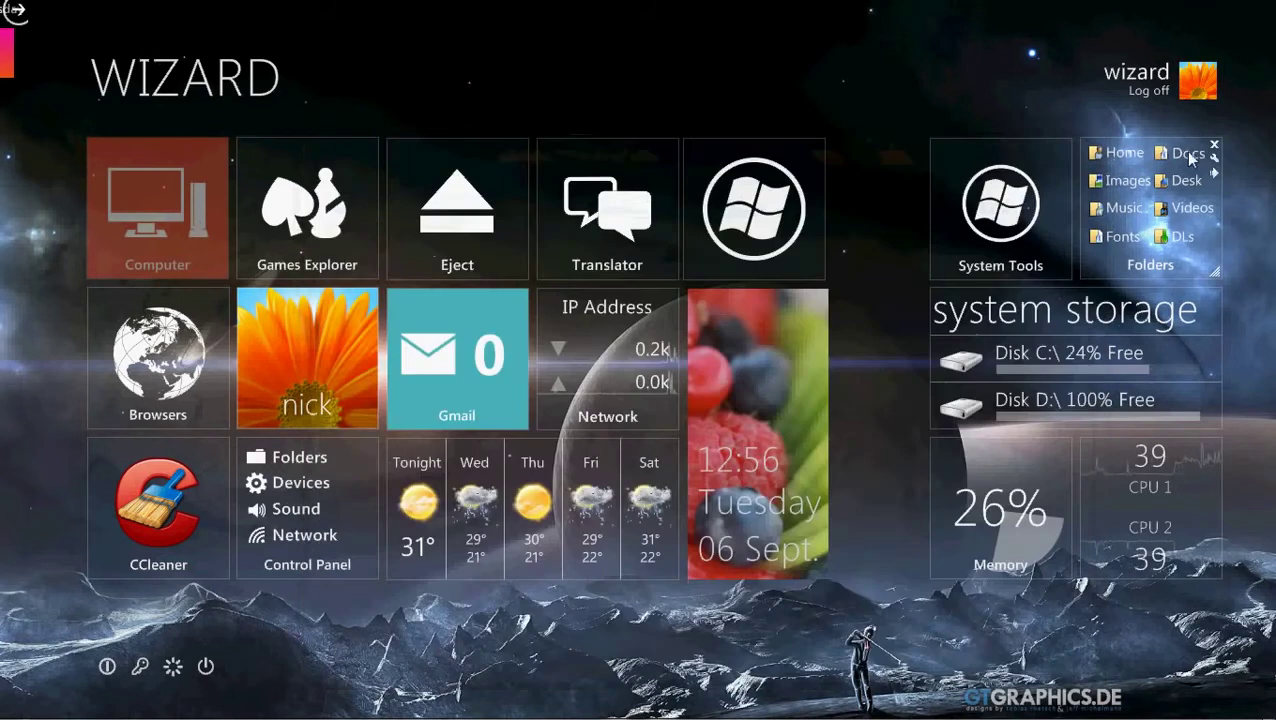
click(1182, 236)
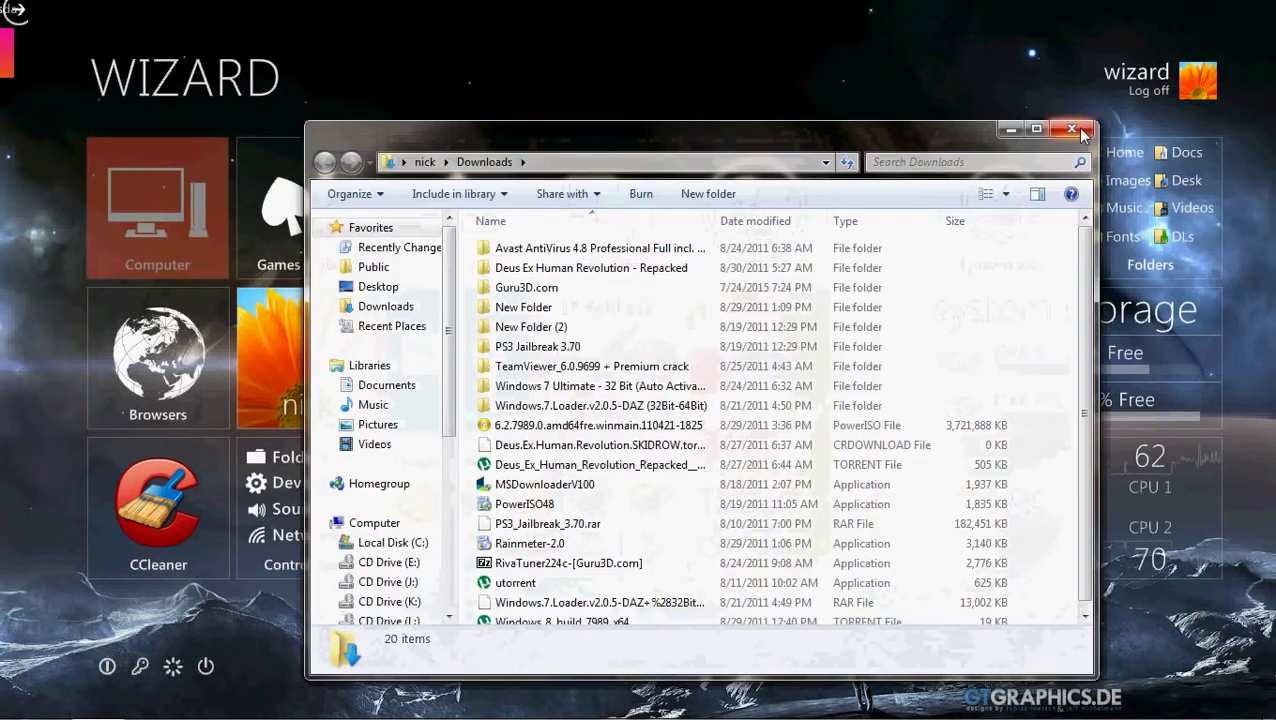
click(1077, 128)
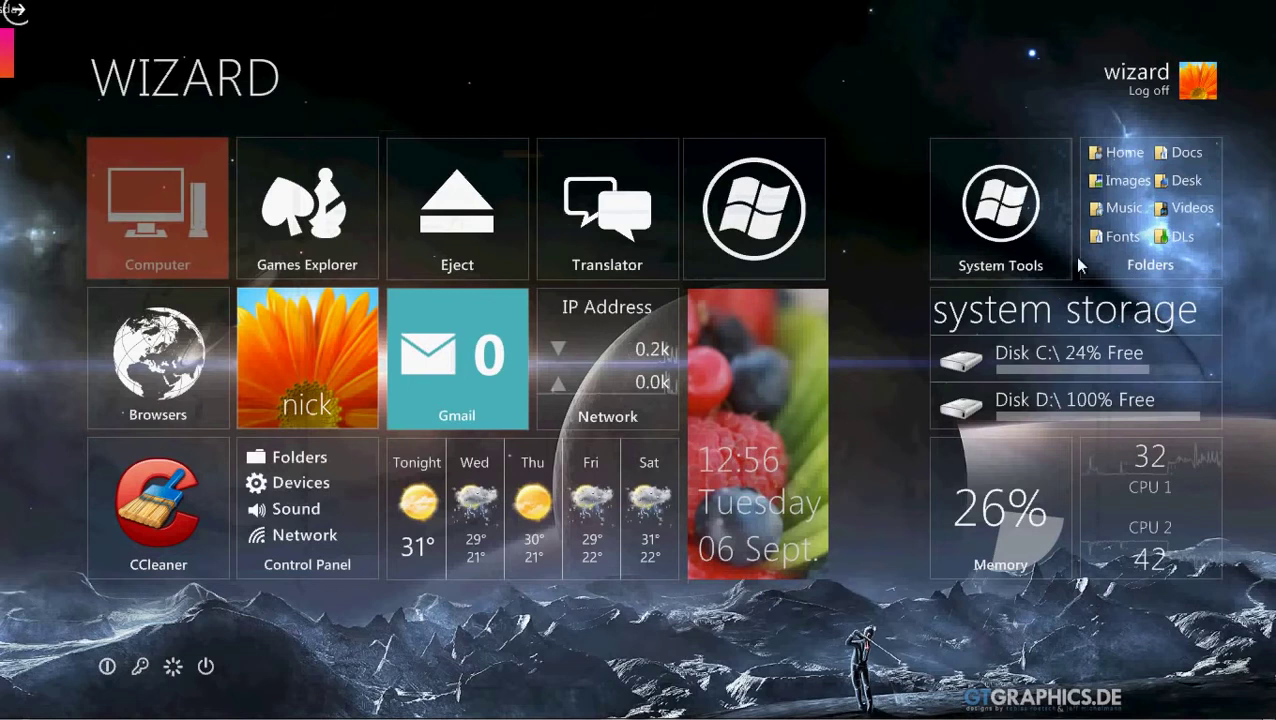
View the full Control Panel and Task Manager through the System Tools tile's system utilities, closing each window
mouse_move(990, 262)
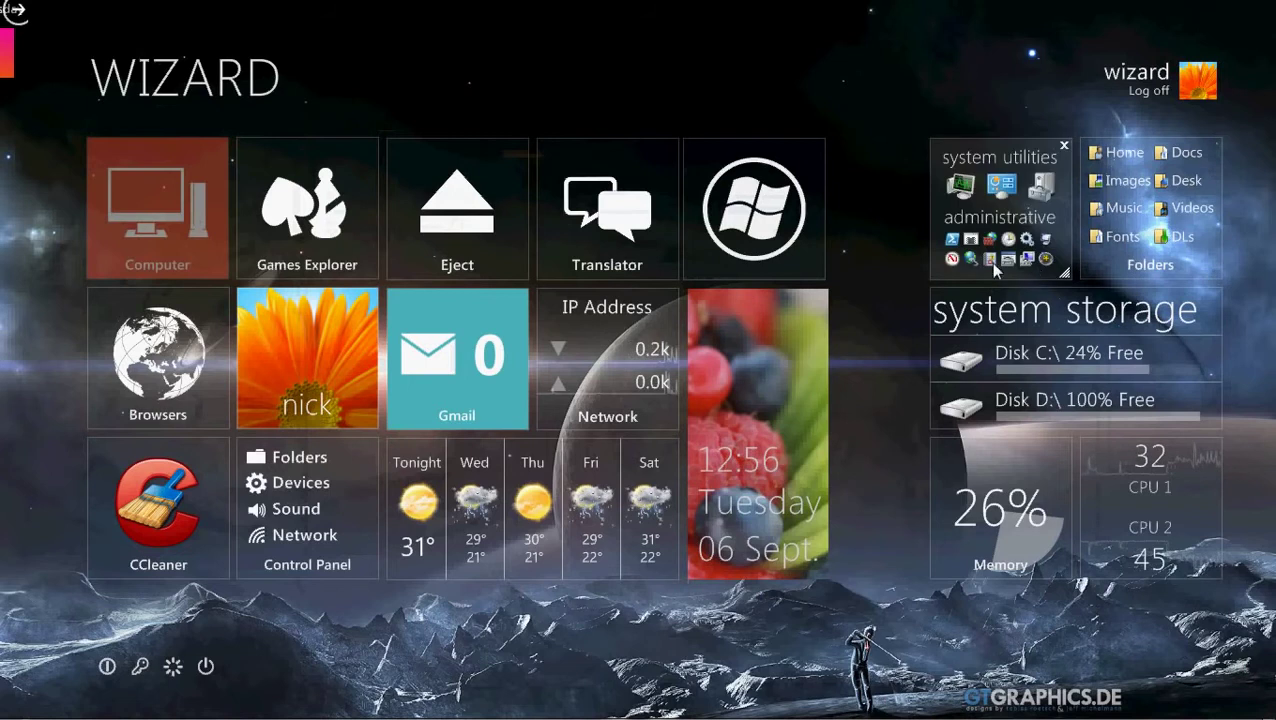
click(1003, 188)
scroll(897, 353, down, 3)
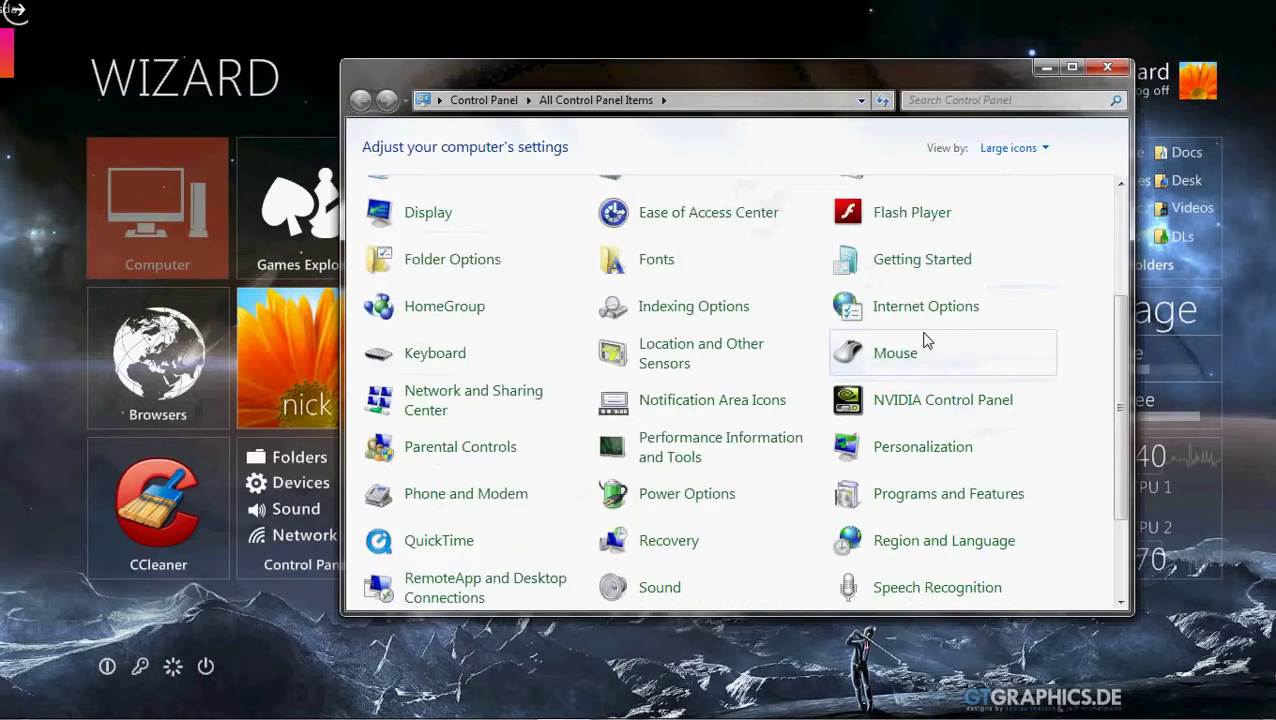
scroll(863, 341, up, 3)
click(1107, 67)
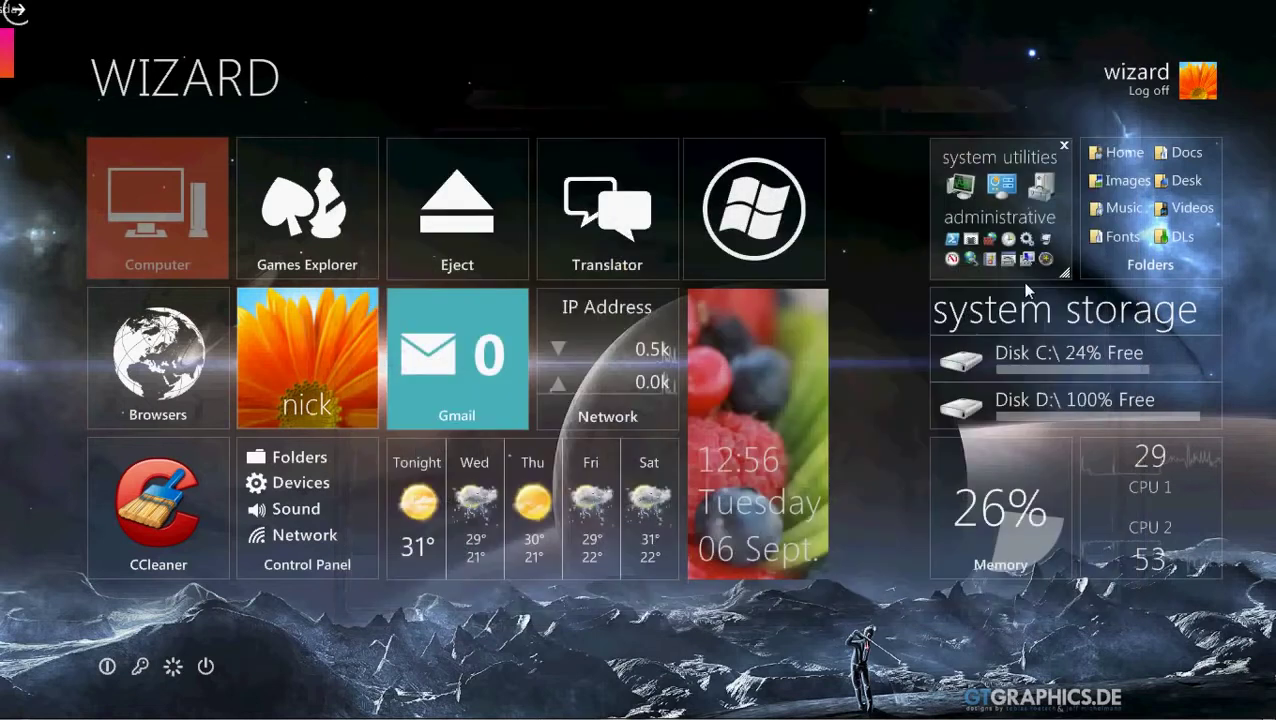
click(962, 187)
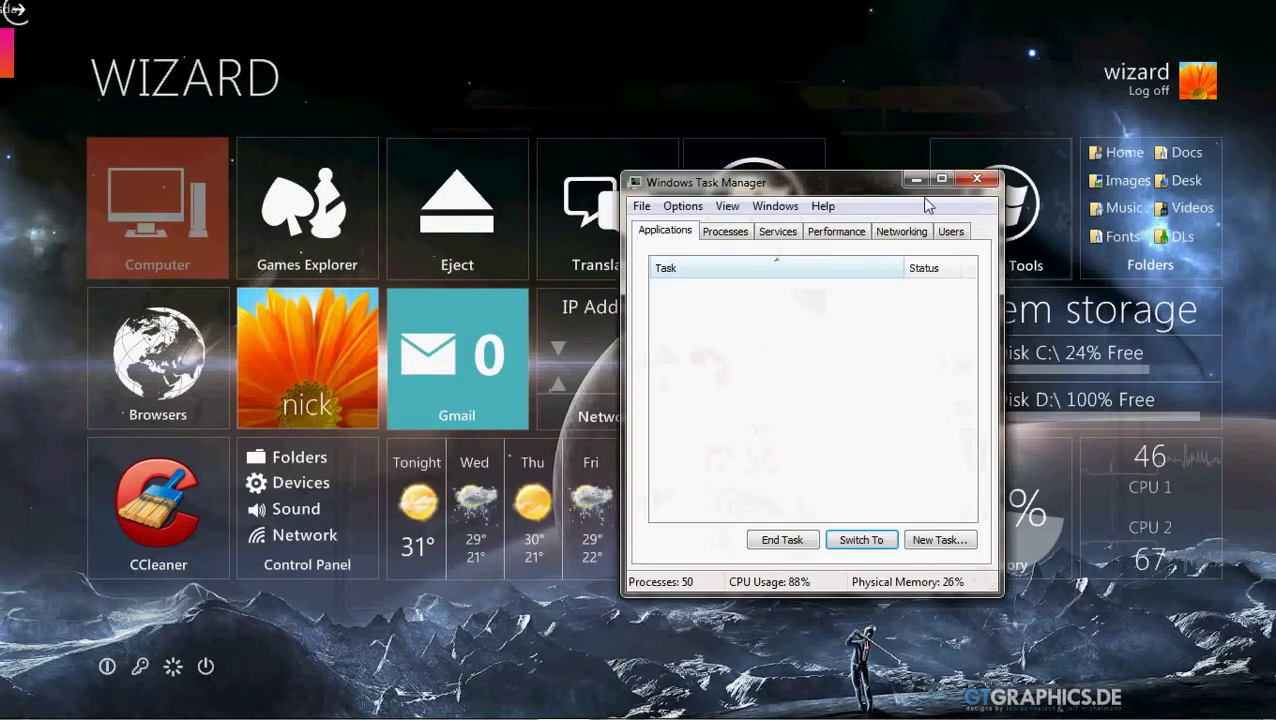
click(977, 179)
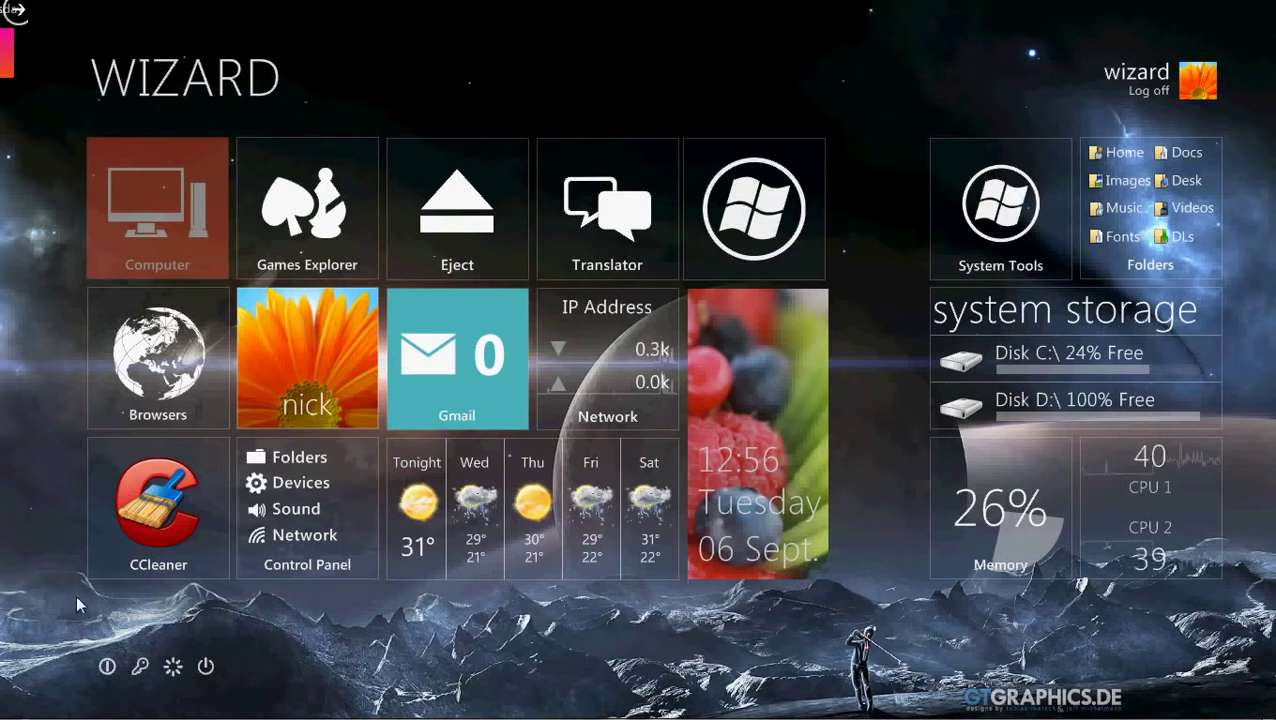
click(1038, 188)
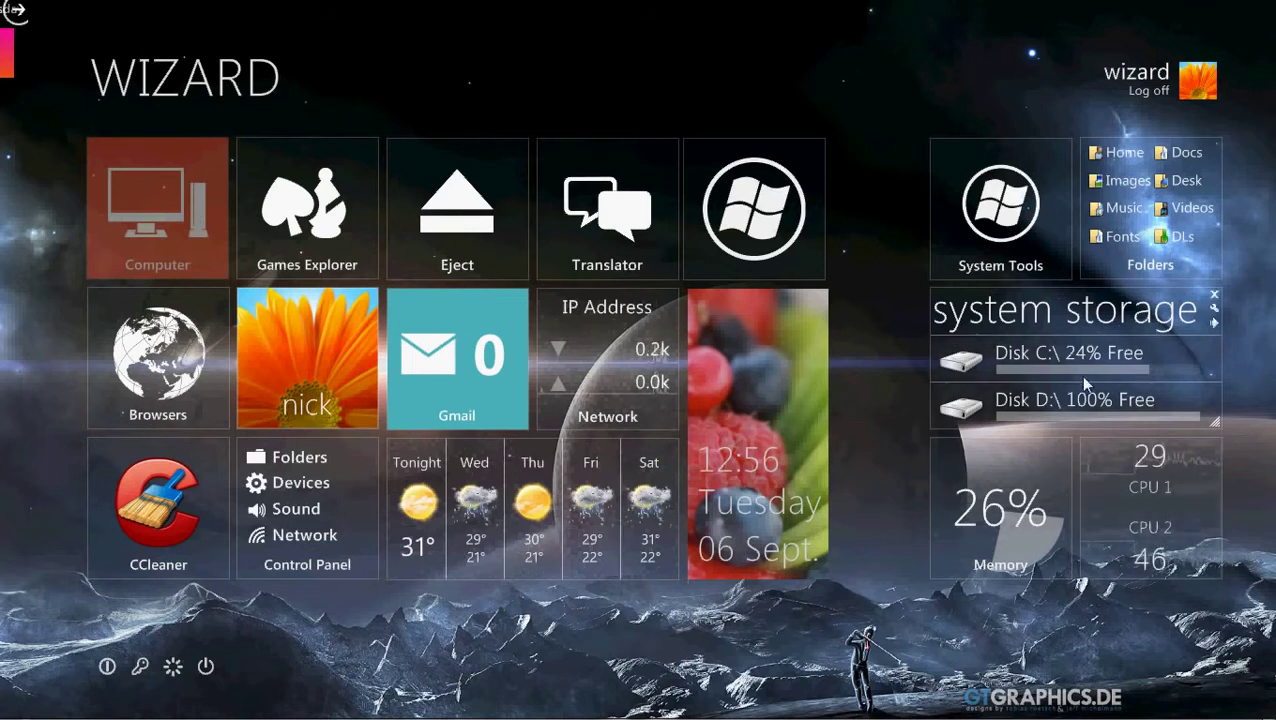
Bring up the Start menu from the Windows logo tile and dismiss it
click(775, 215)
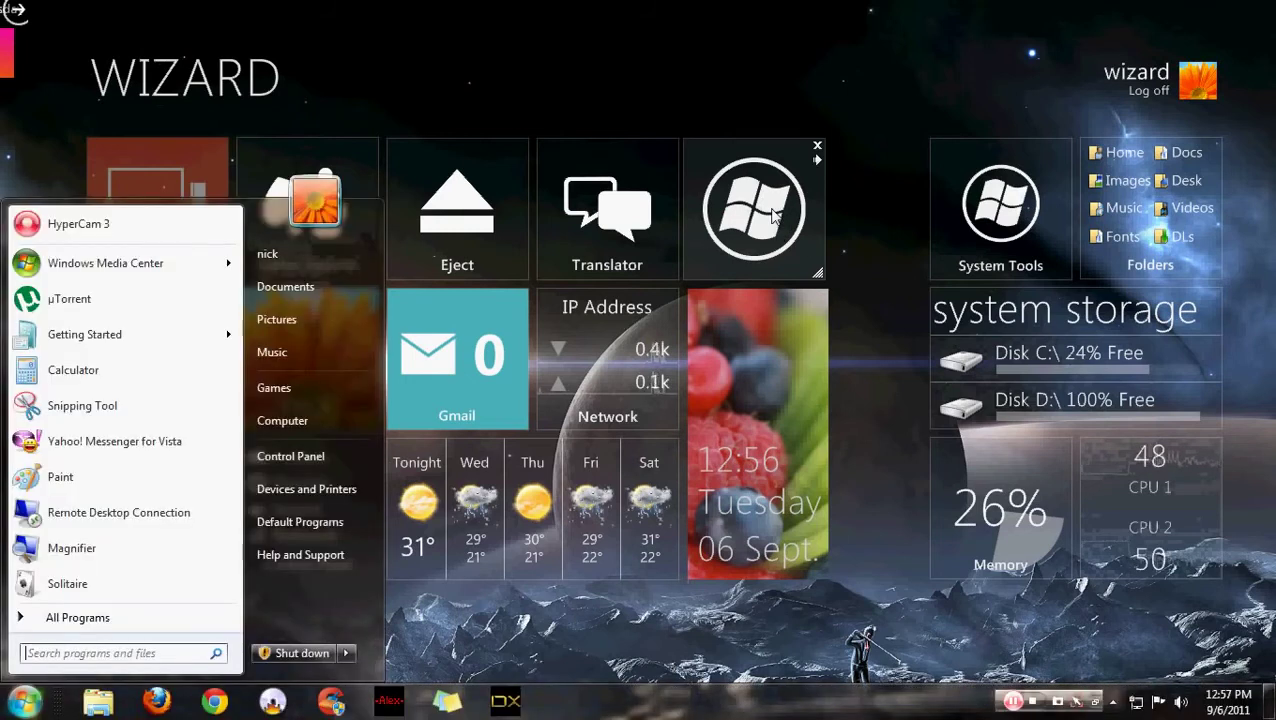
click(862, 183)
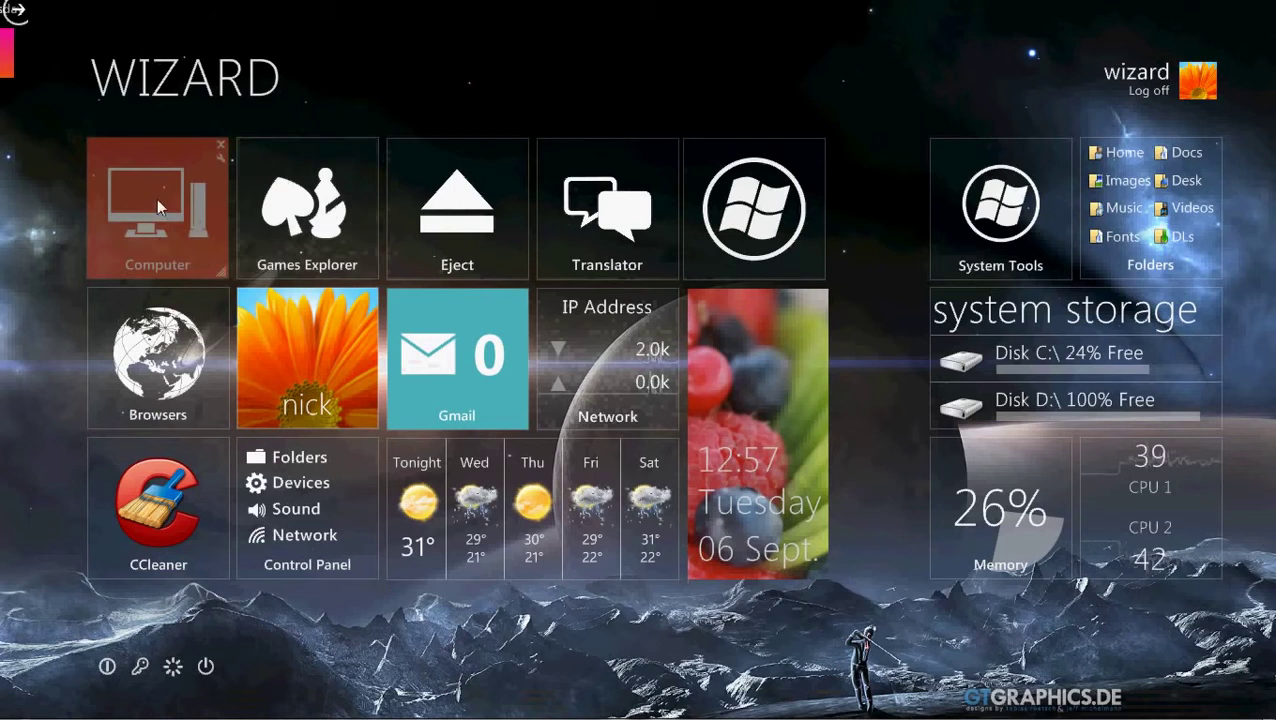
mouse_move(189, 316)
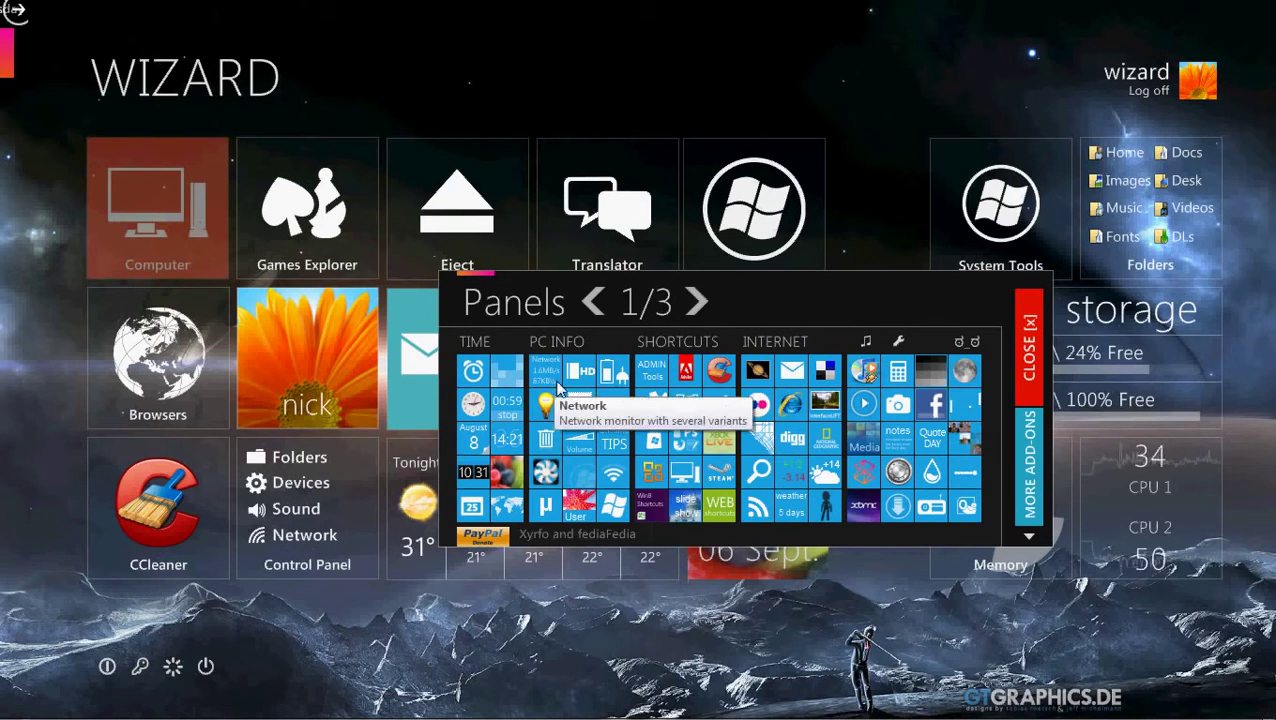
Add the WiFi panel to the desktop from the PC Info group, reposition it and remove it
click(622, 495)
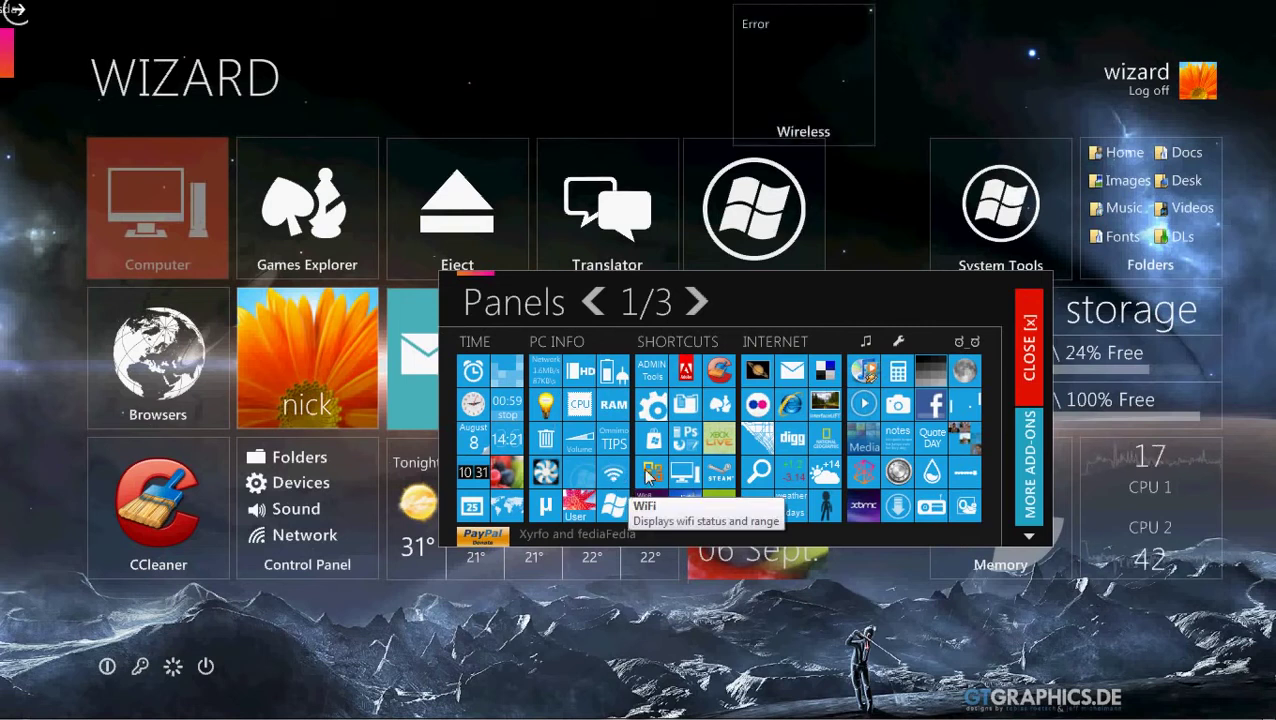
drag(769, 77, 869, 71)
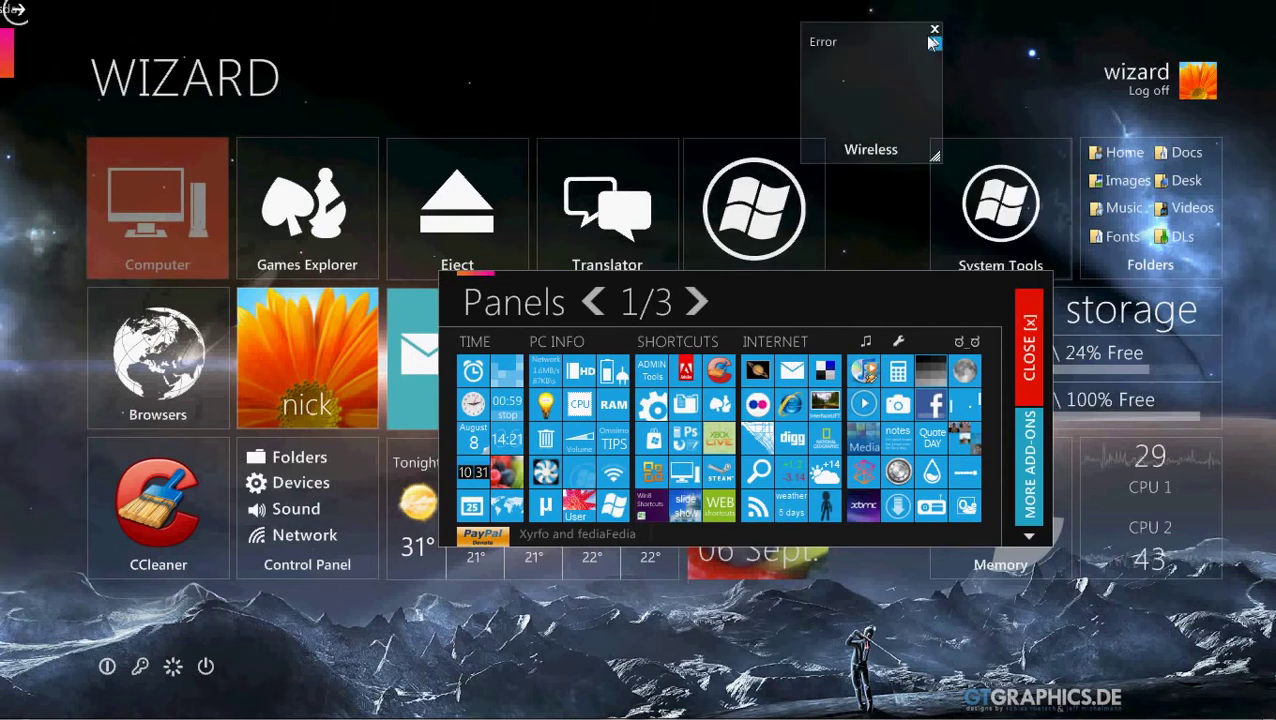
click(934, 31)
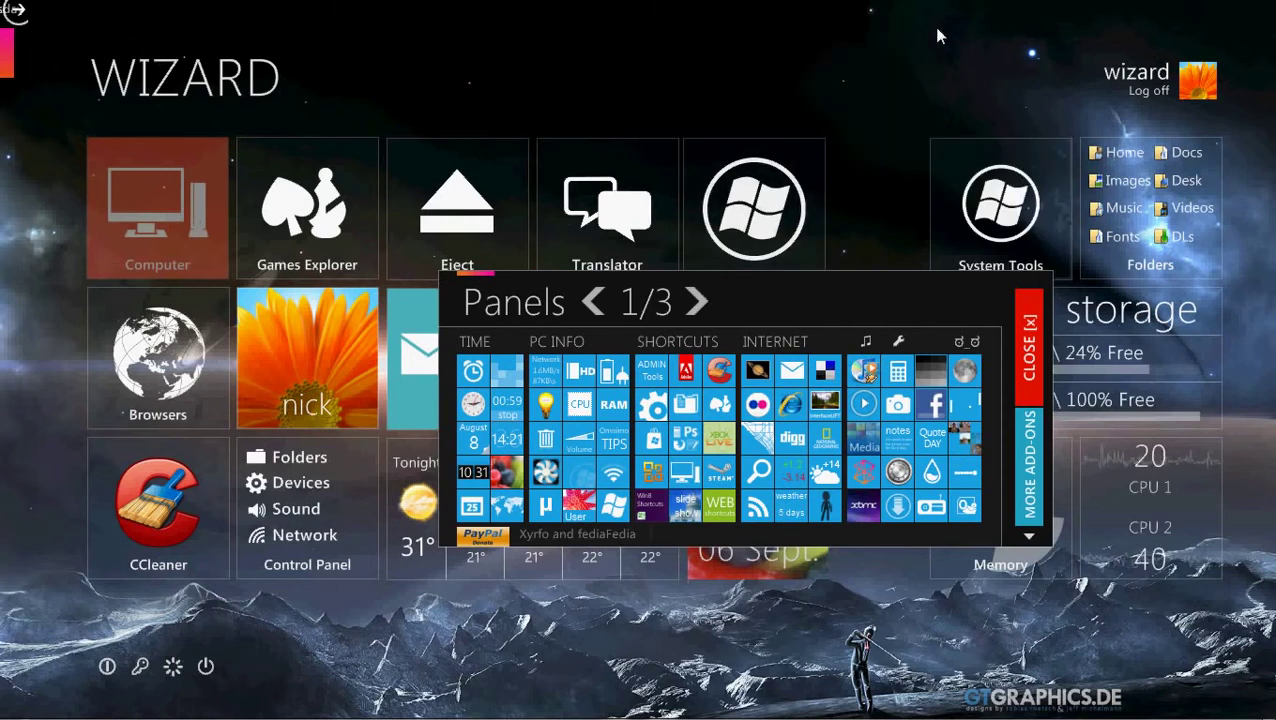
Add the Calculator panel to the desktop, reposition it above the Windows logo tile and remove it
click(899, 372)
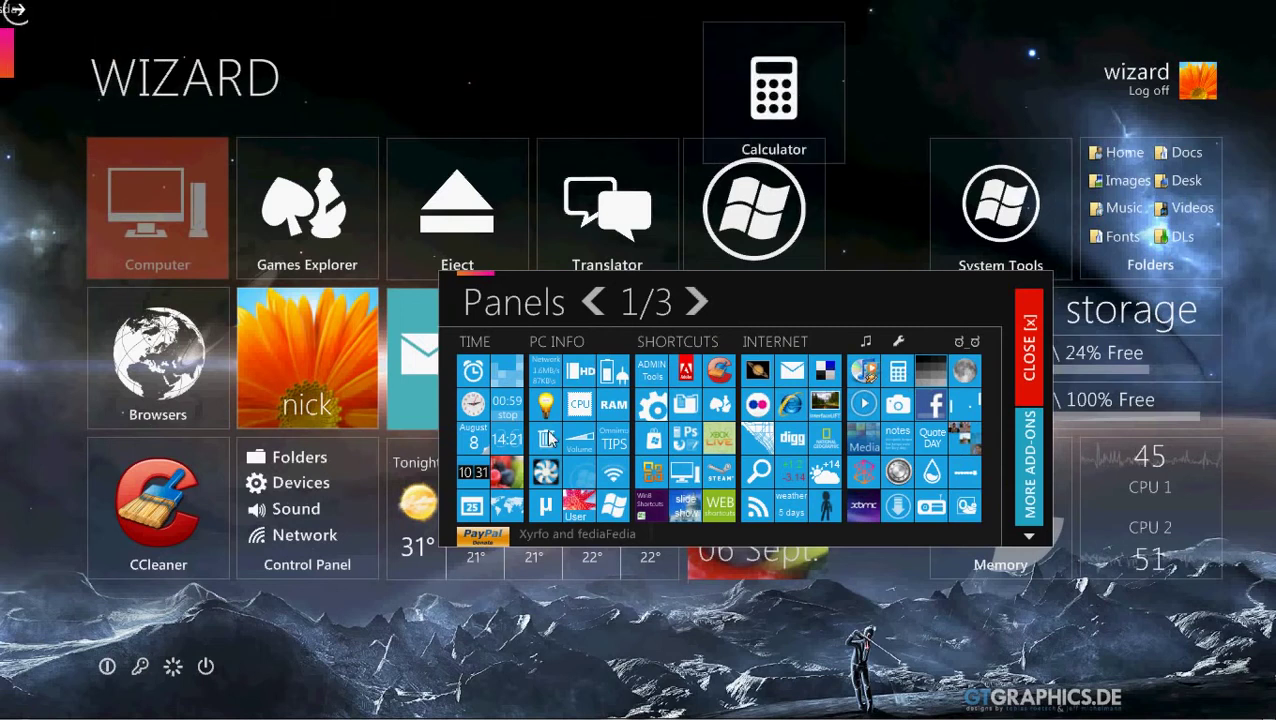
mouse_move(837, 35)
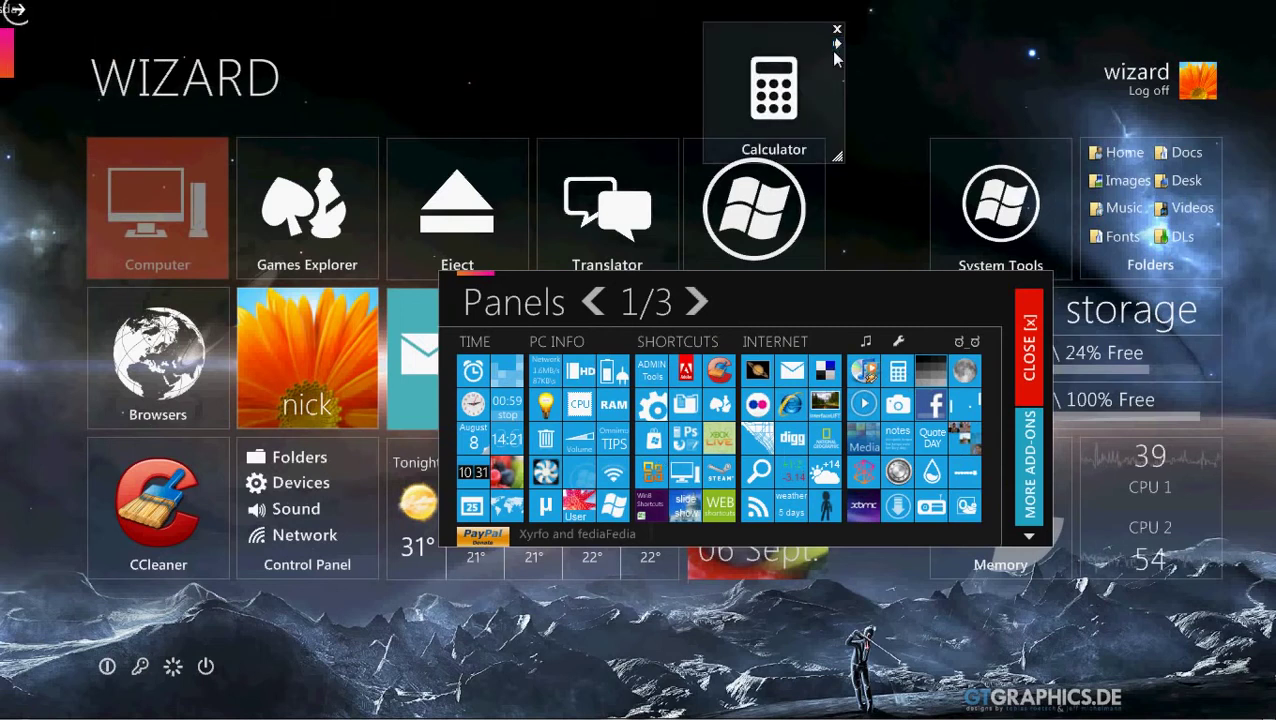
drag(830, 45, 760, 110)
drag(823, 72, 818, 78)
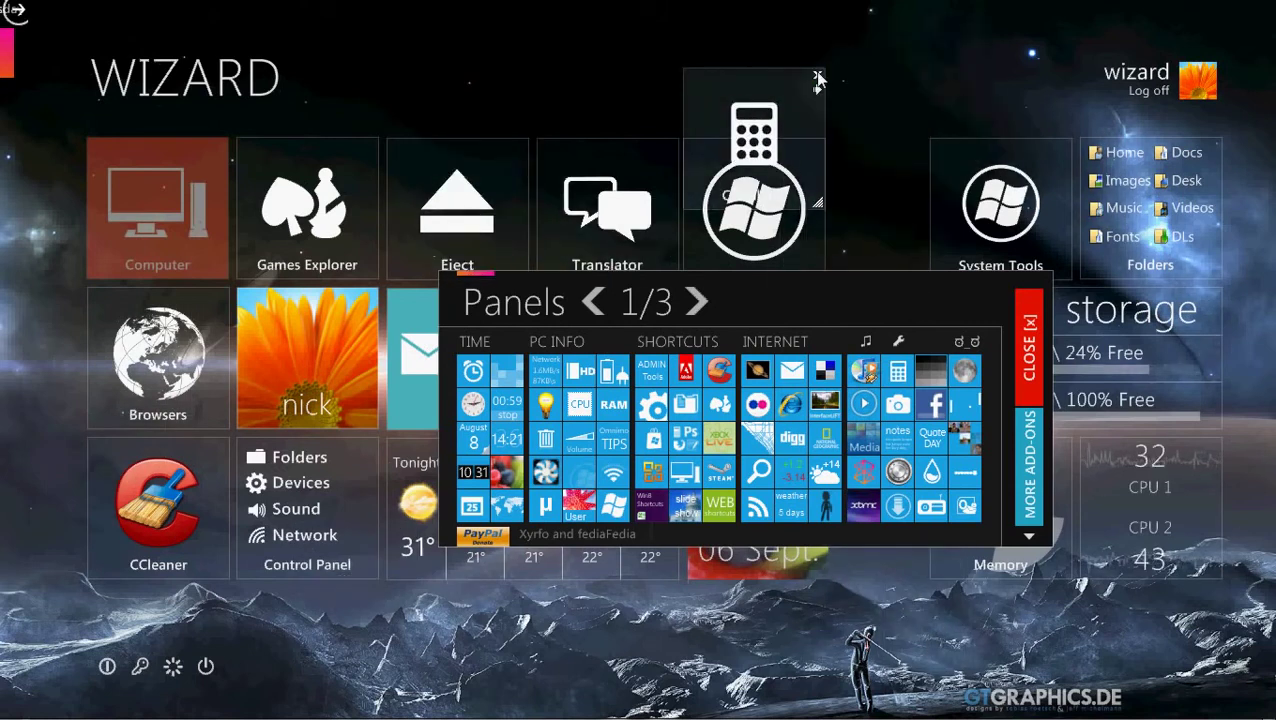
click(818, 77)
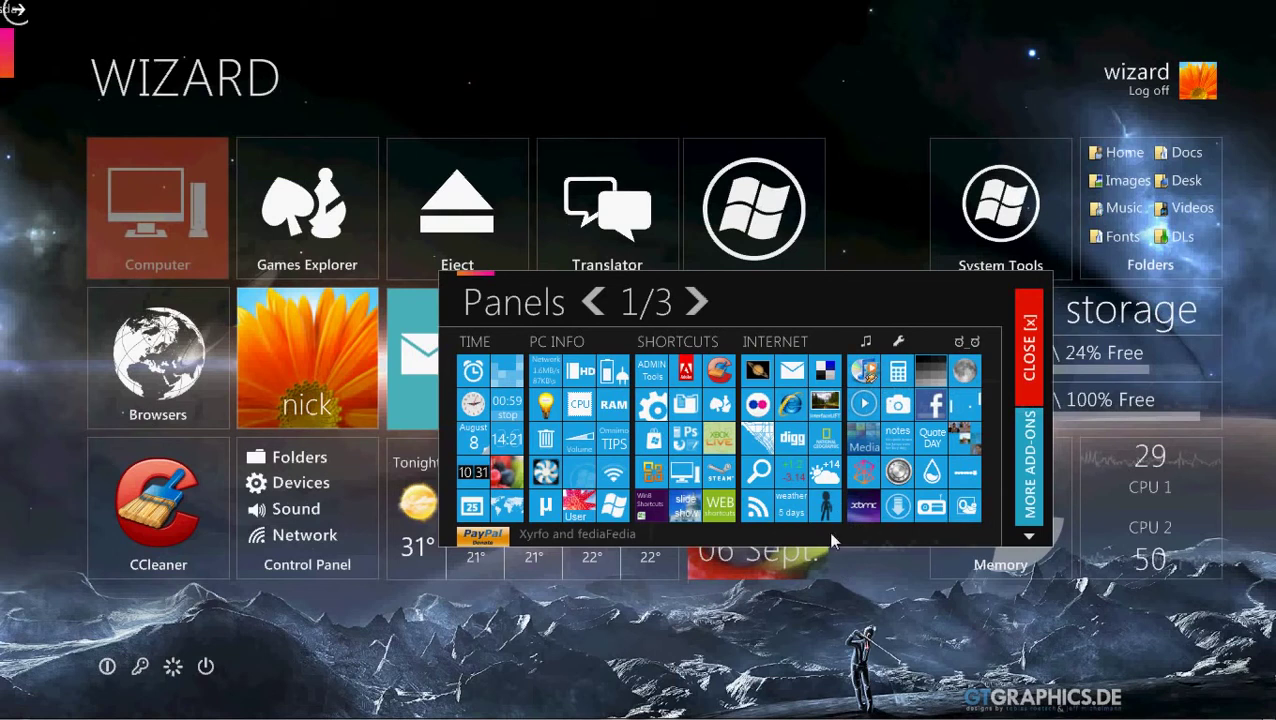
Add the Xbox LIVE avatar panel to the desktop and shift it over the Games Explorer tile
click(828, 505)
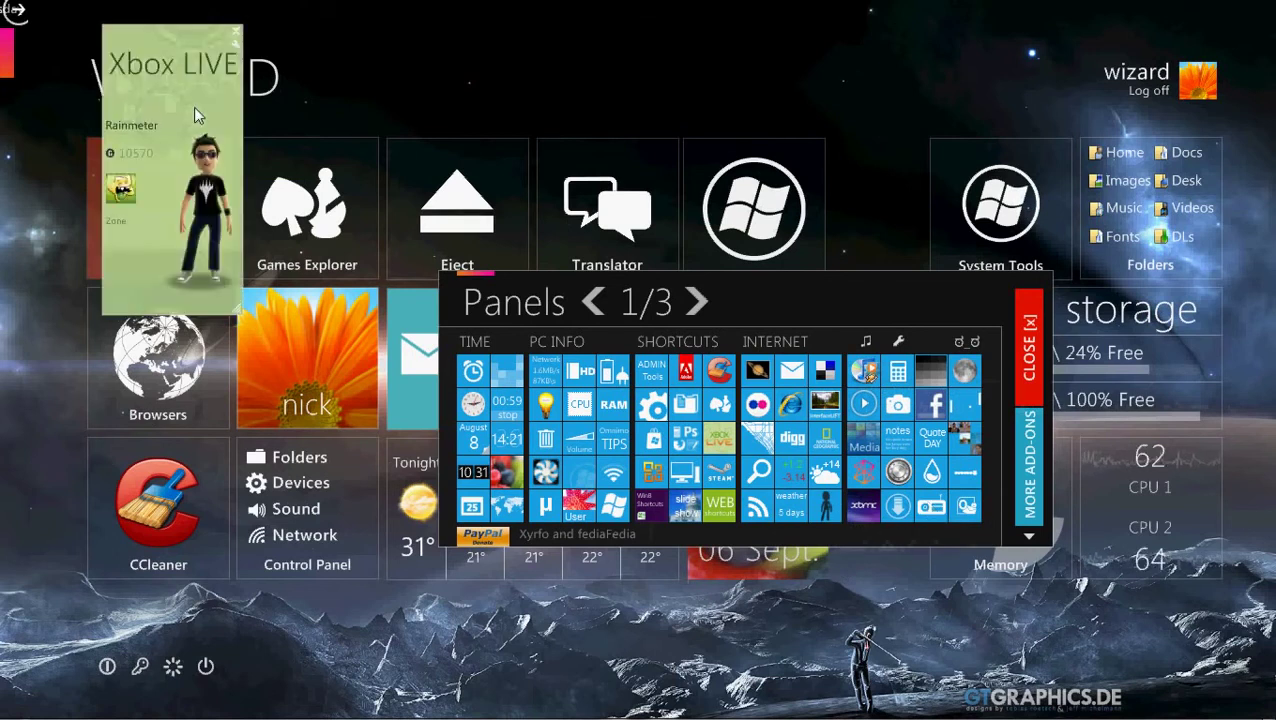
drag(193, 107, 298, 107)
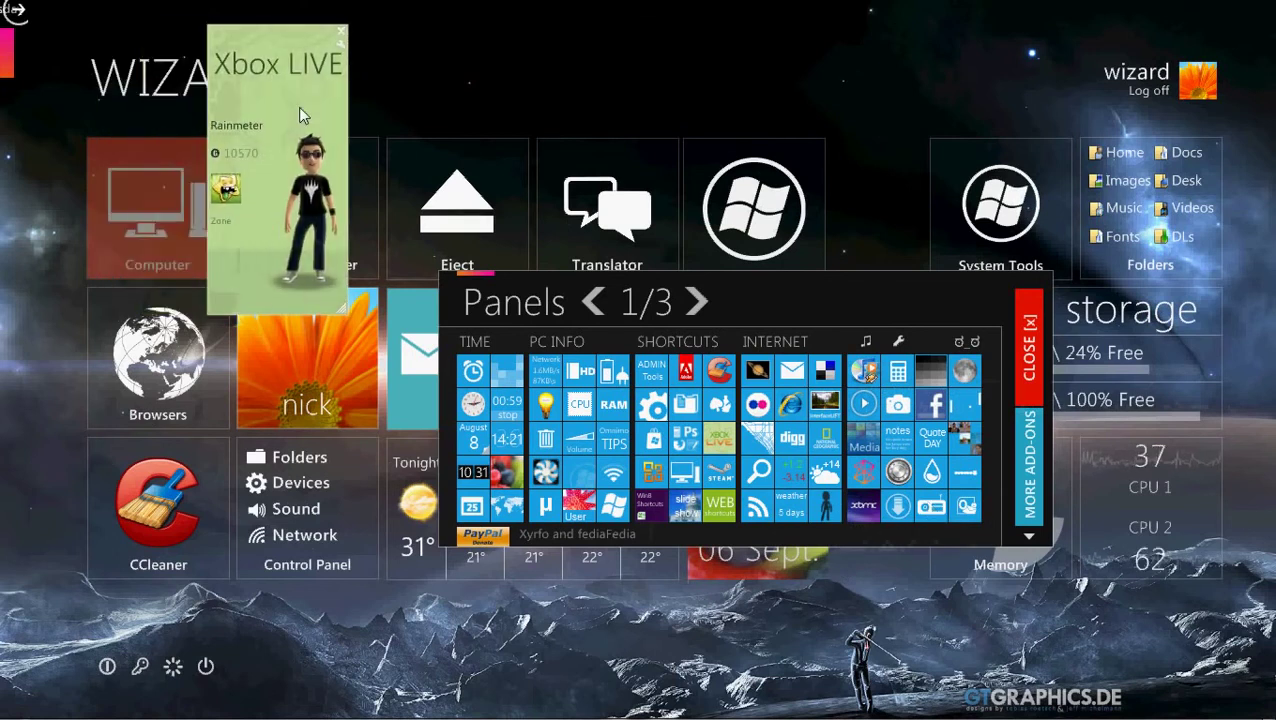
Check the Xbox LIVE panel's GamerTag and UpdateRate settings without changing them, and remove the panel
click(343, 45)
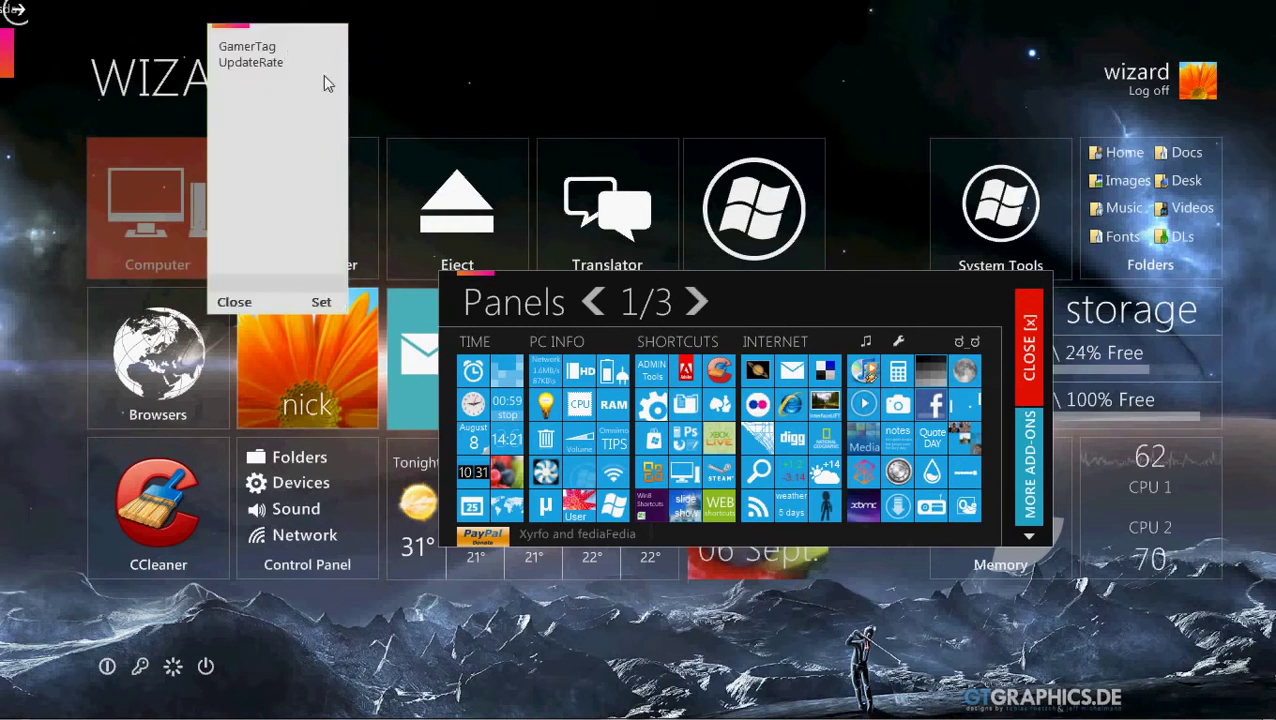
click(270, 50)
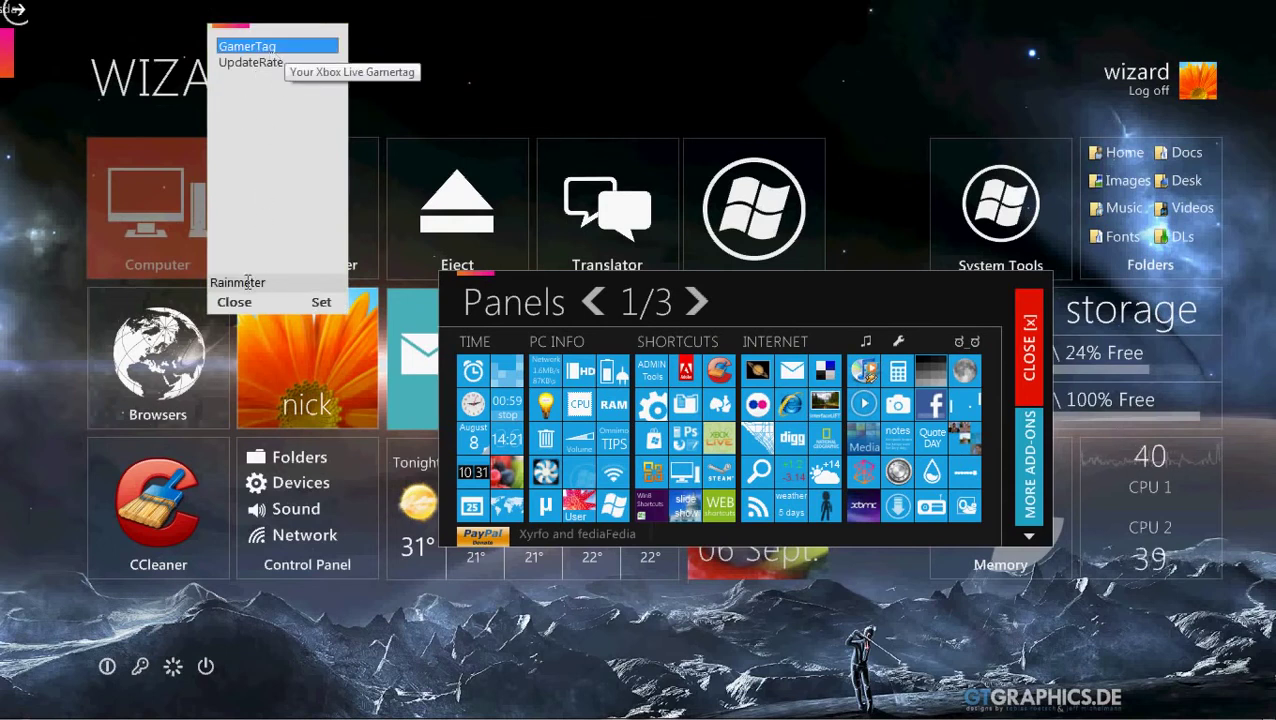
click(268, 63)
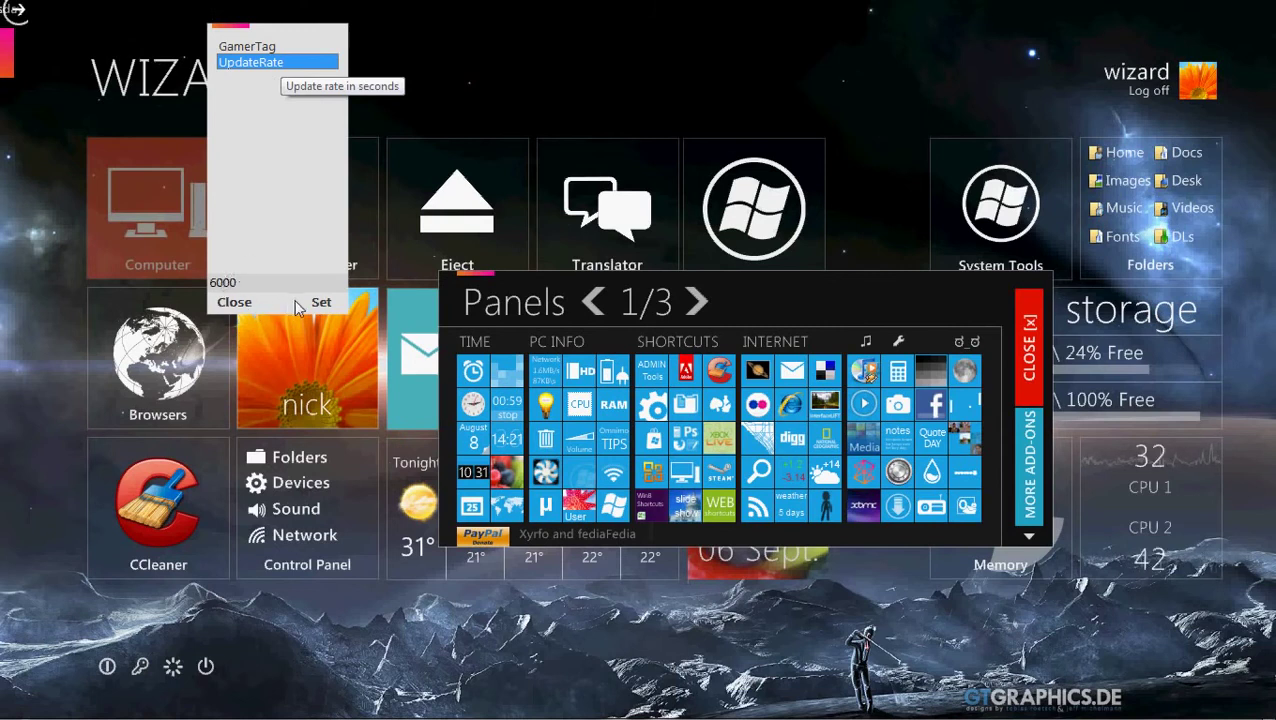
click(236, 303)
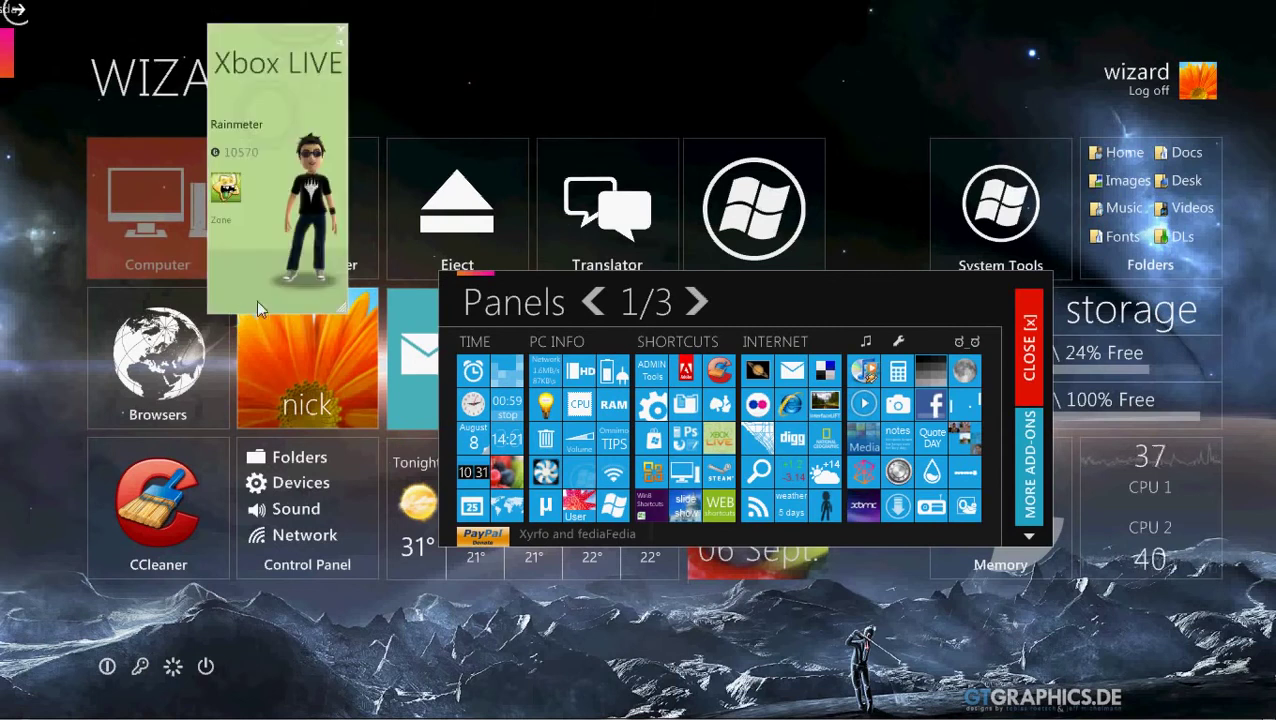
click(341, 31)
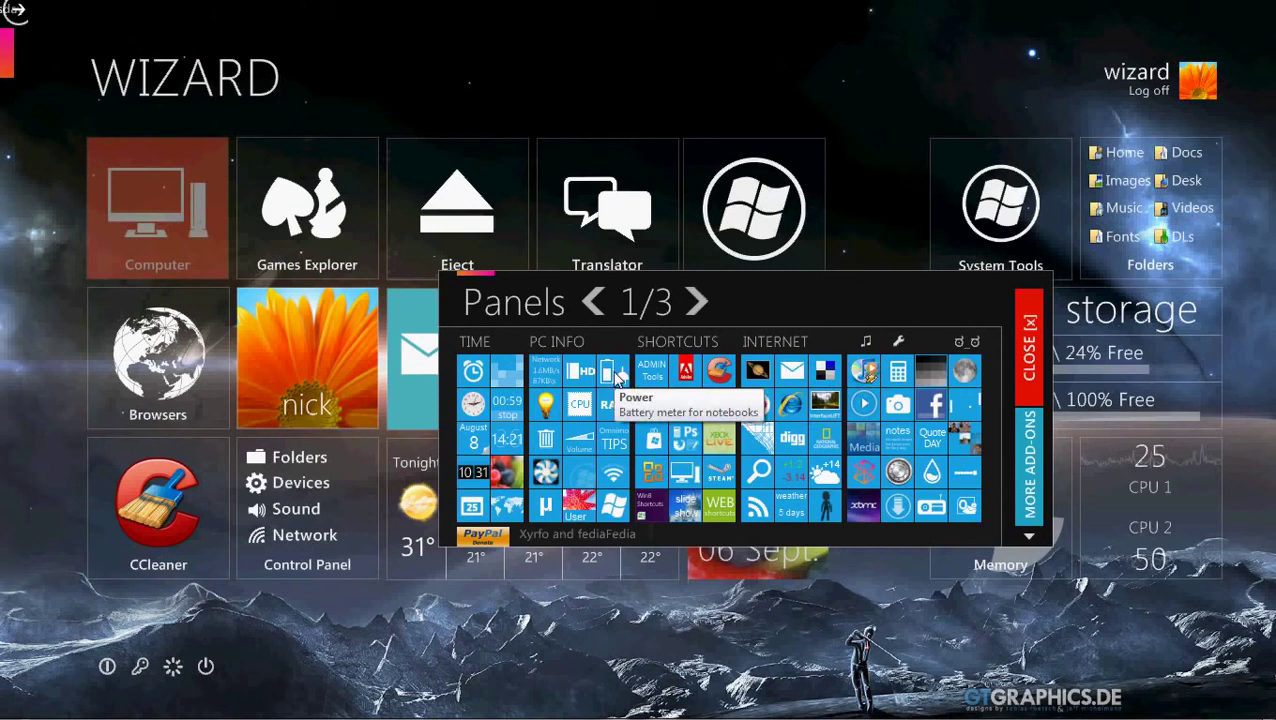
Place the Power battery panel on the desktop above the Windows logo tile and remove it
drag(622, 375, 882, 69)
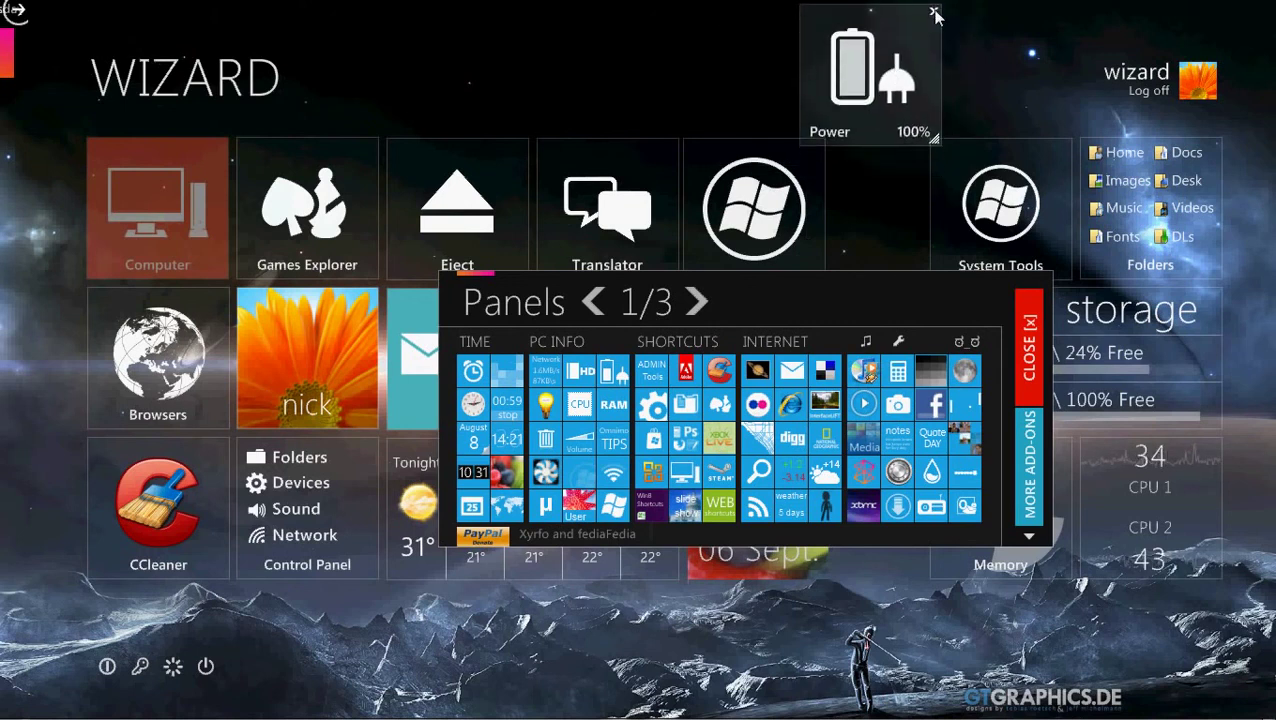
click(934, 14)
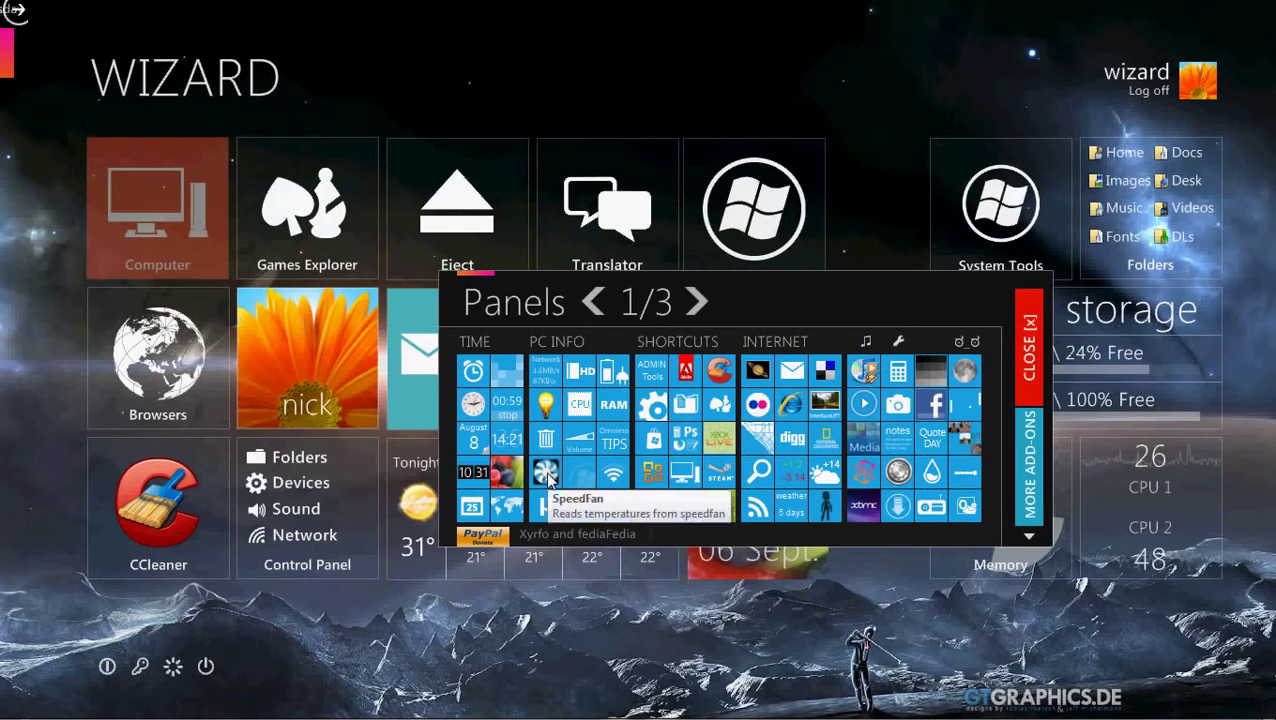
Add the SpeedFan panel to the desktop, check its SpeedFanNumber3 setting without changing it, and remove the panel
click(548, 478)
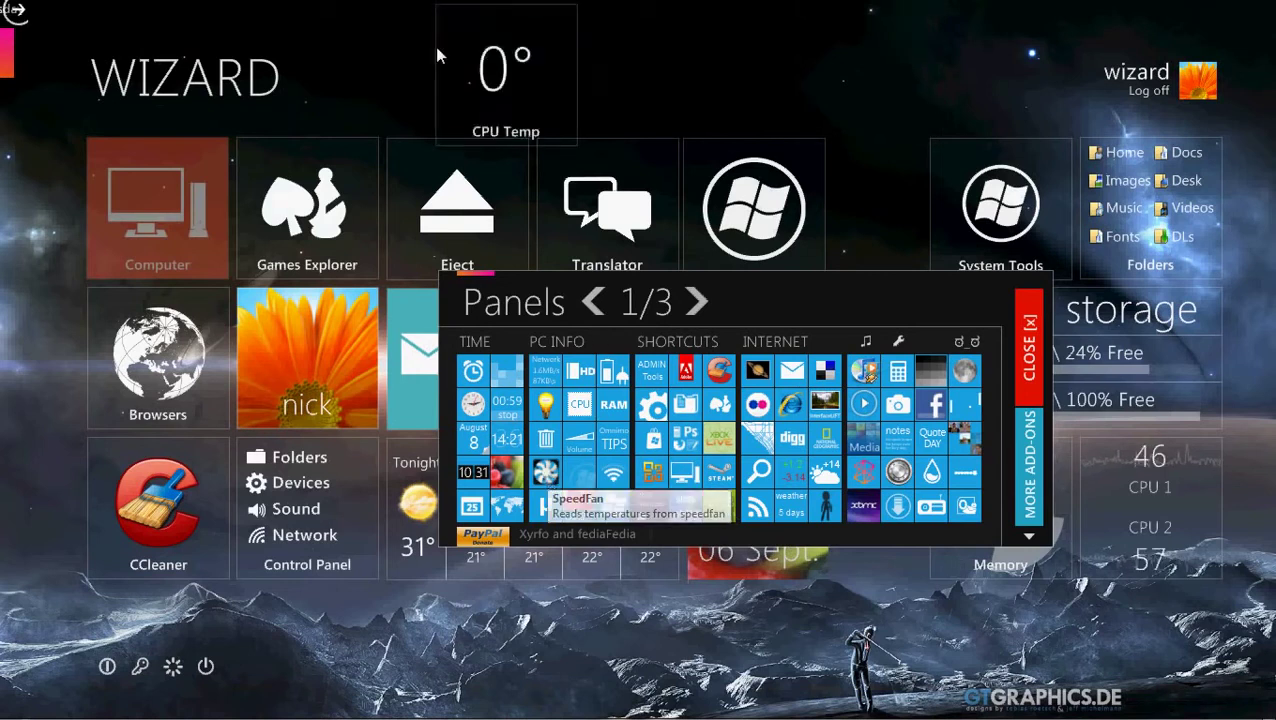
mouse_move(566, 35)
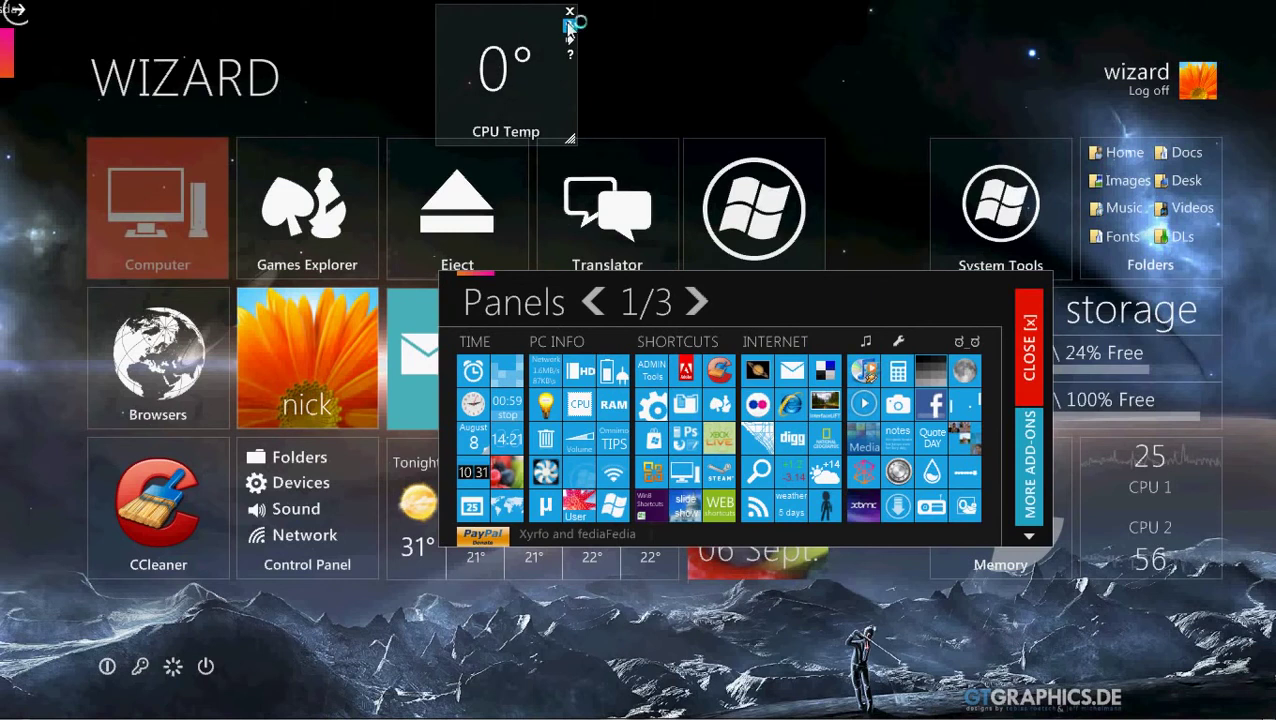
click(568, 26)
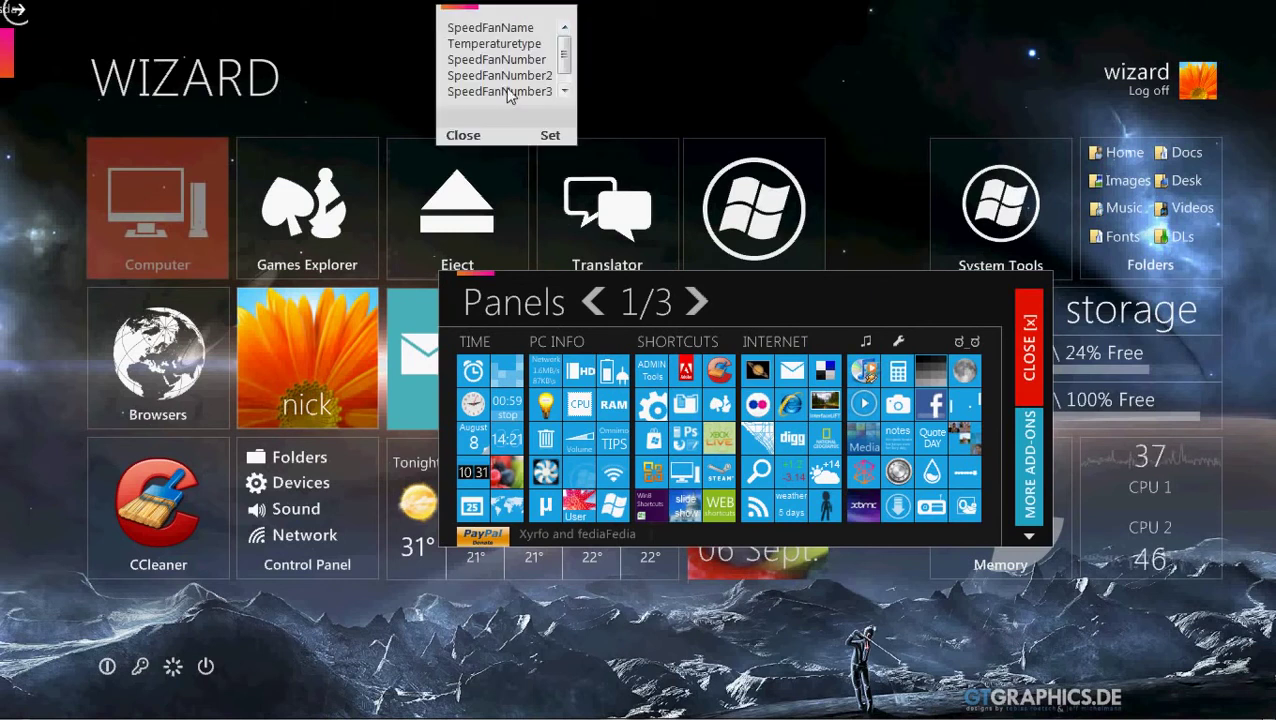
click(508, 92)
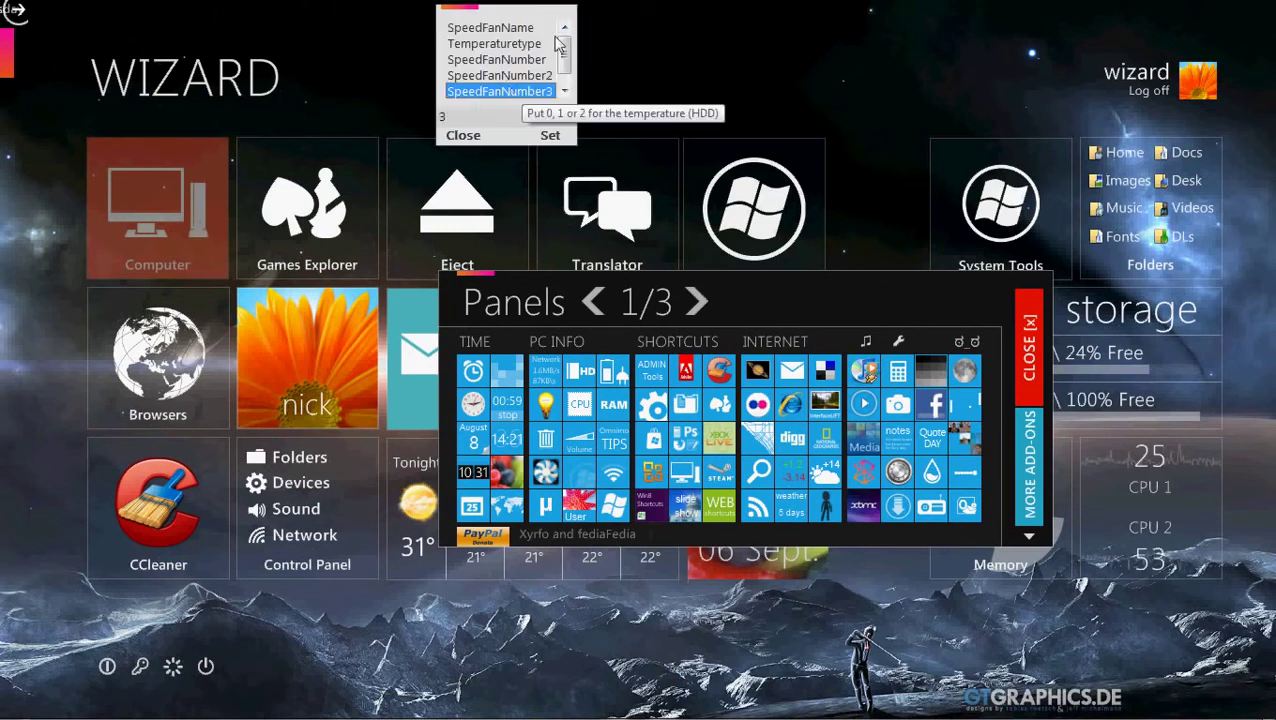
click(463, 135)
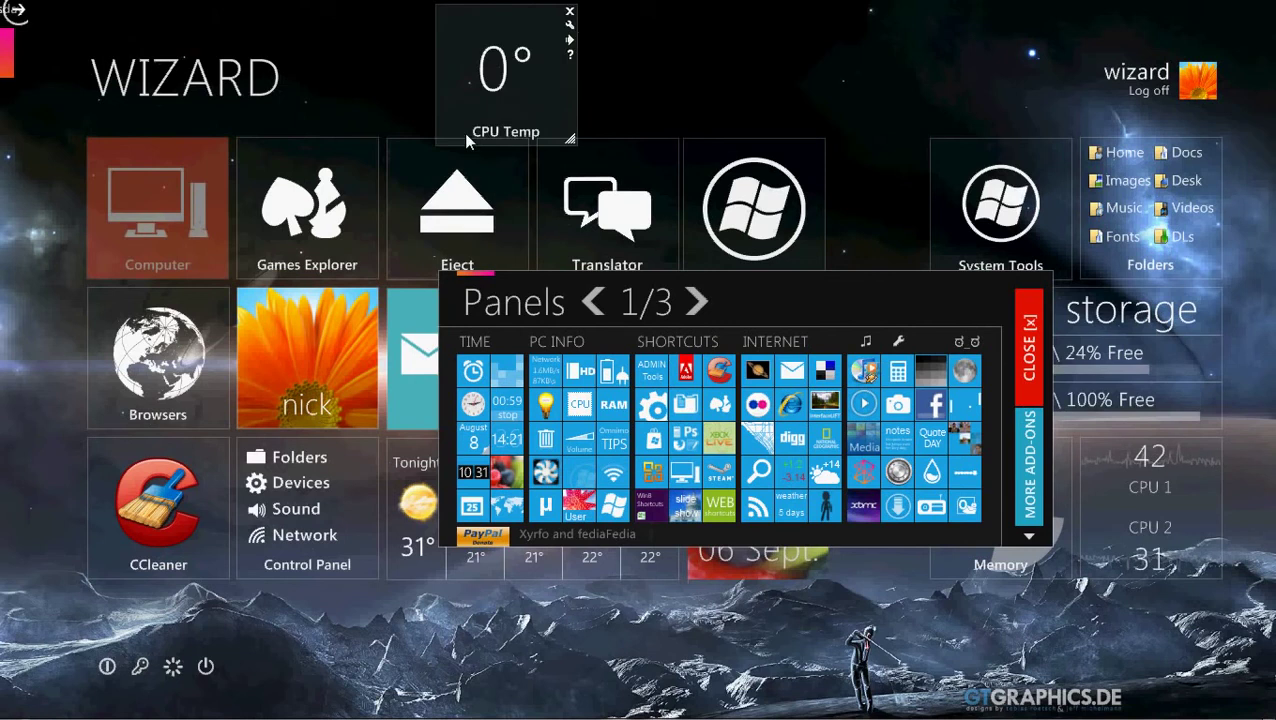
click(569, 13)
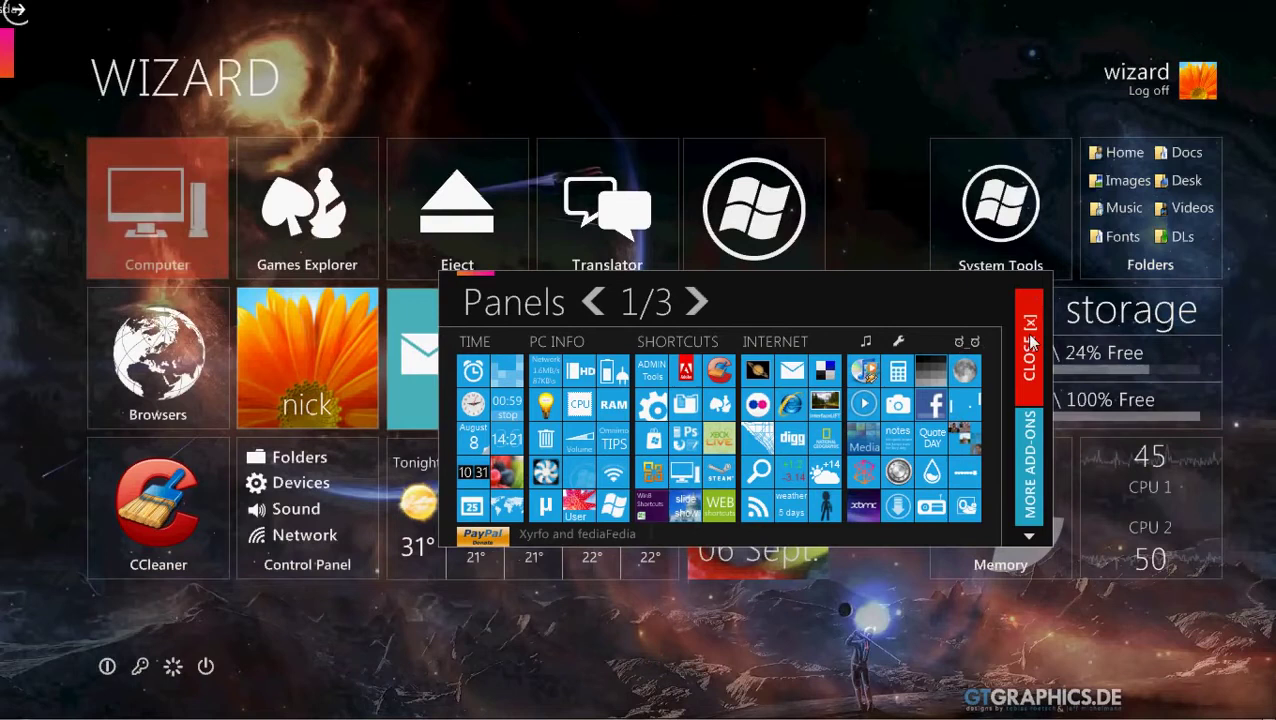
Close the panels gallery and load the bg.ini skin from the WP7 Background group
click(1028, 348)
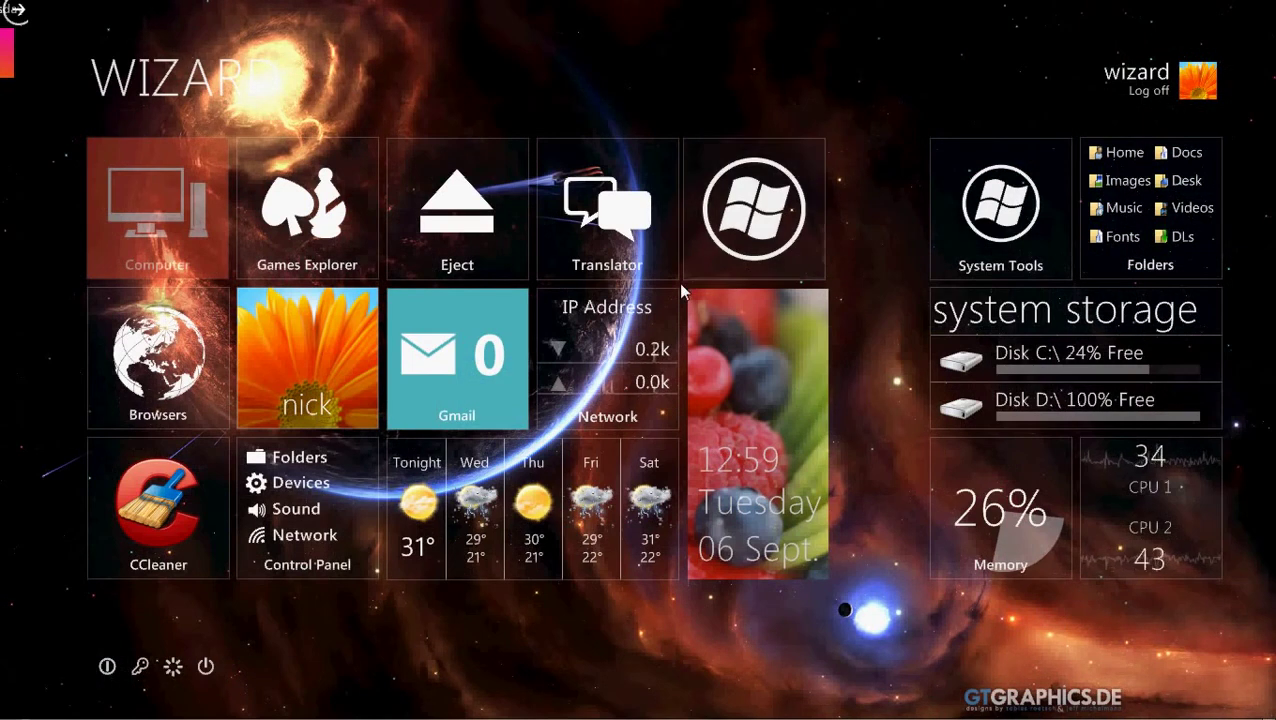
right_click(705, 252)
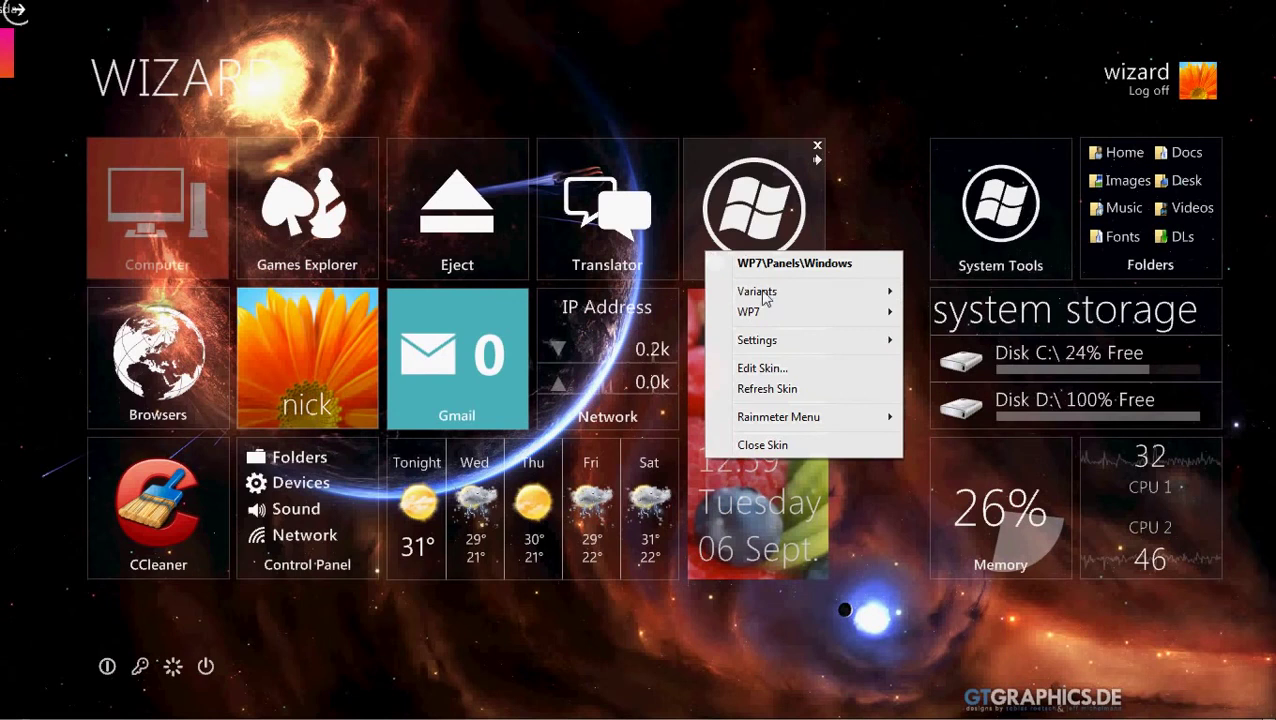
mouse_move(770, 310)
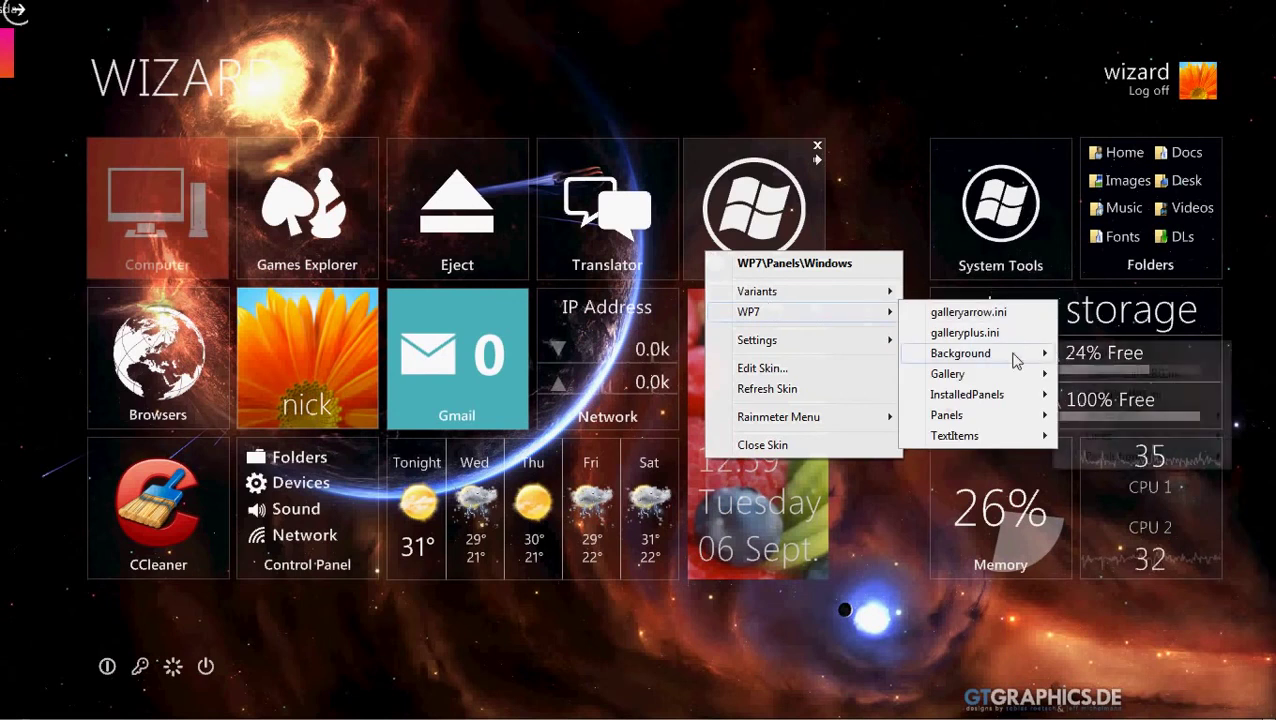
mouse_move(1016, 361)
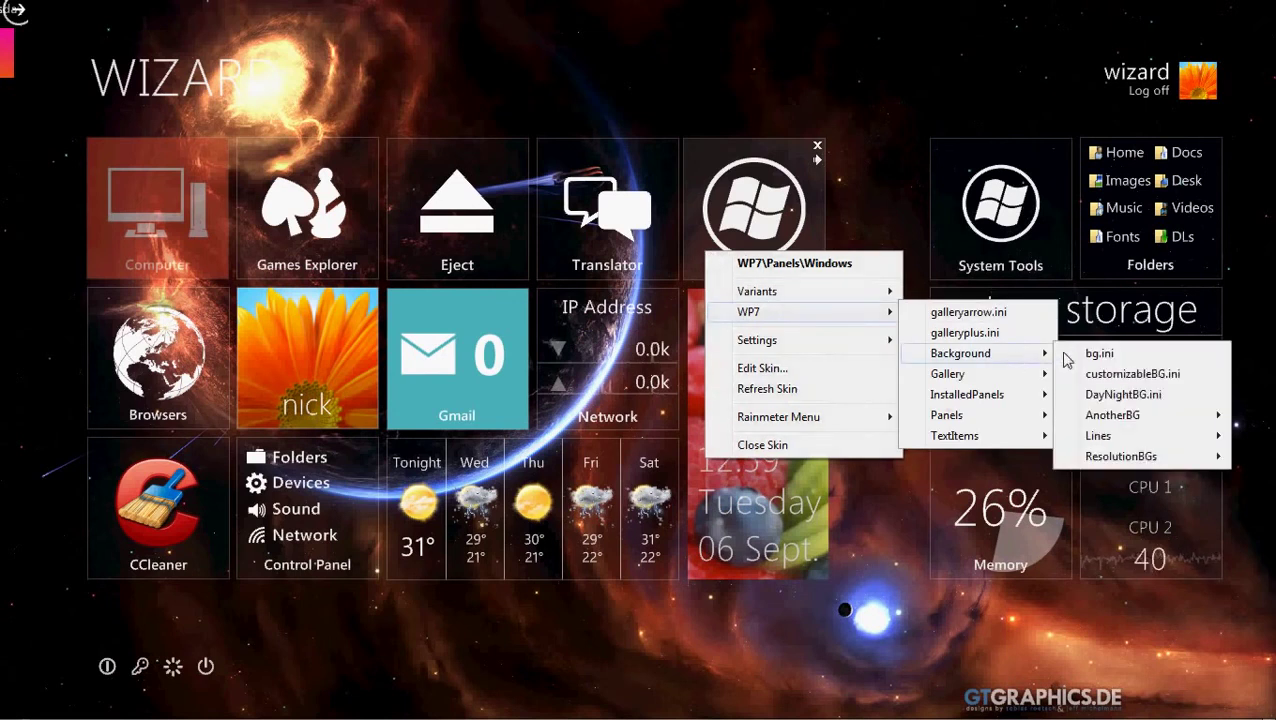
mouse_move(1126, 447)
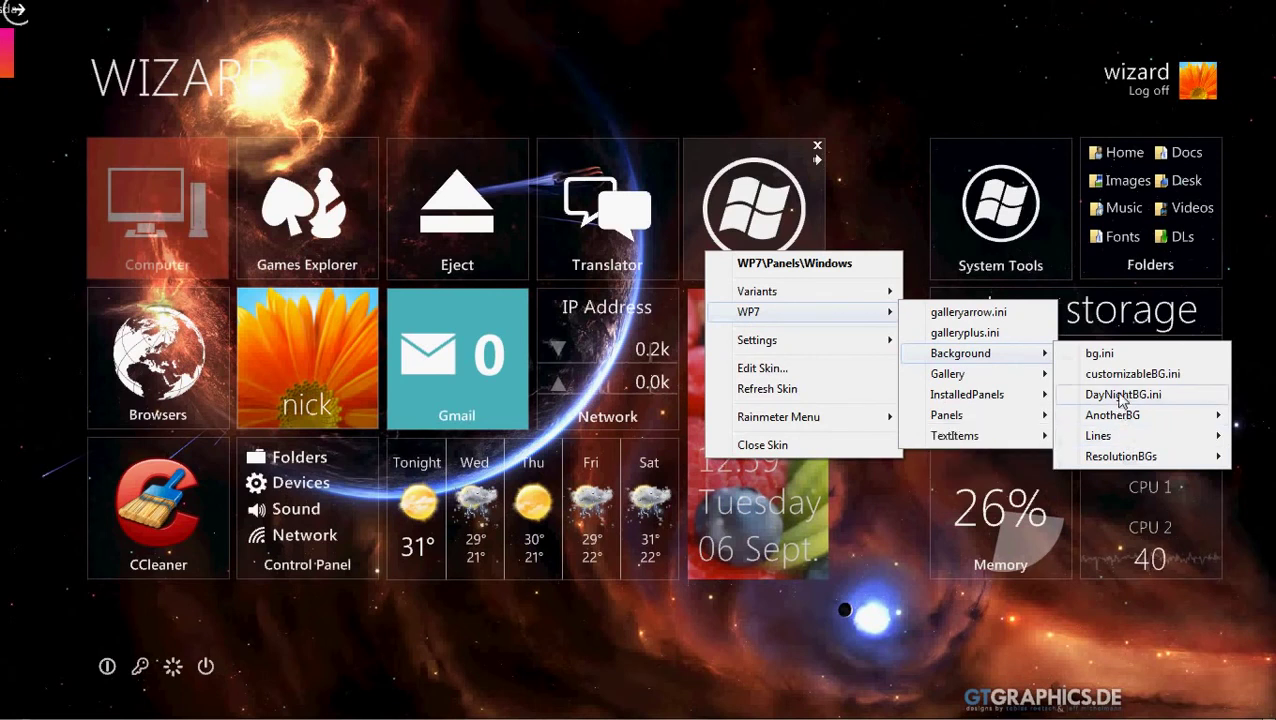
click(1122, 396)
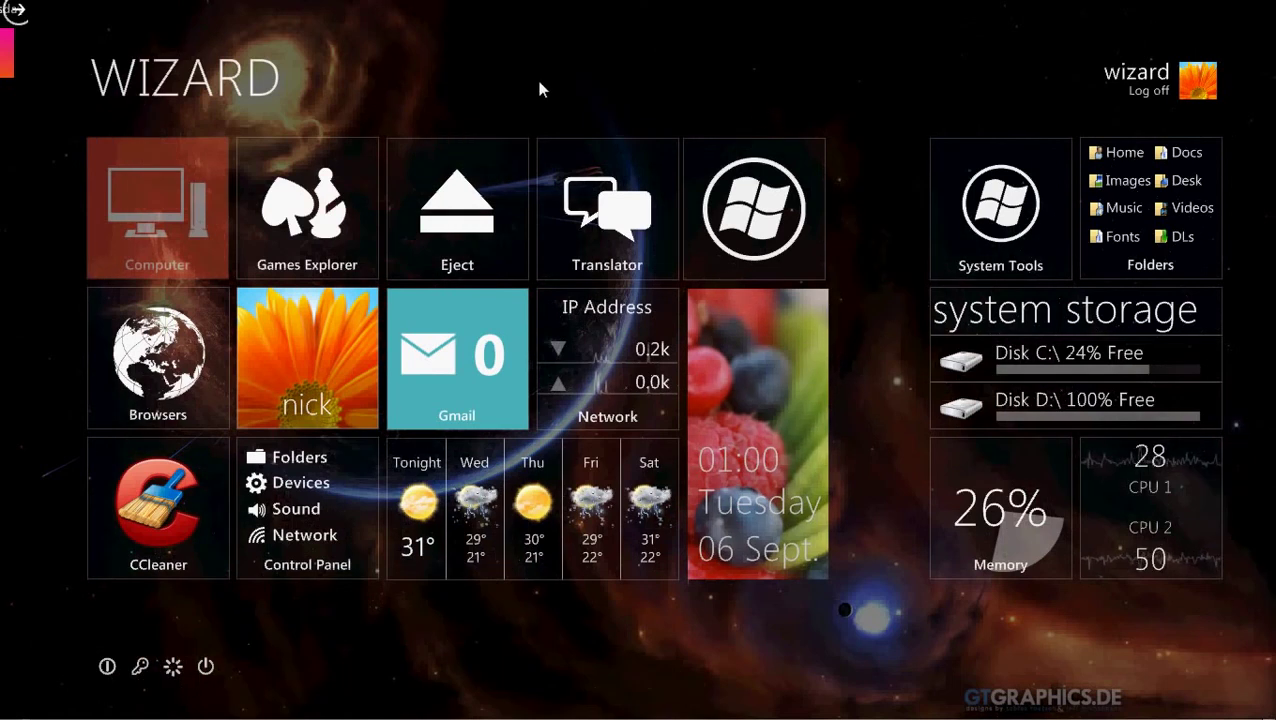
Switch the WP7 background skin to the customizableBG.ini variant
right_click(590, 80)
mouse_move(749, 165)
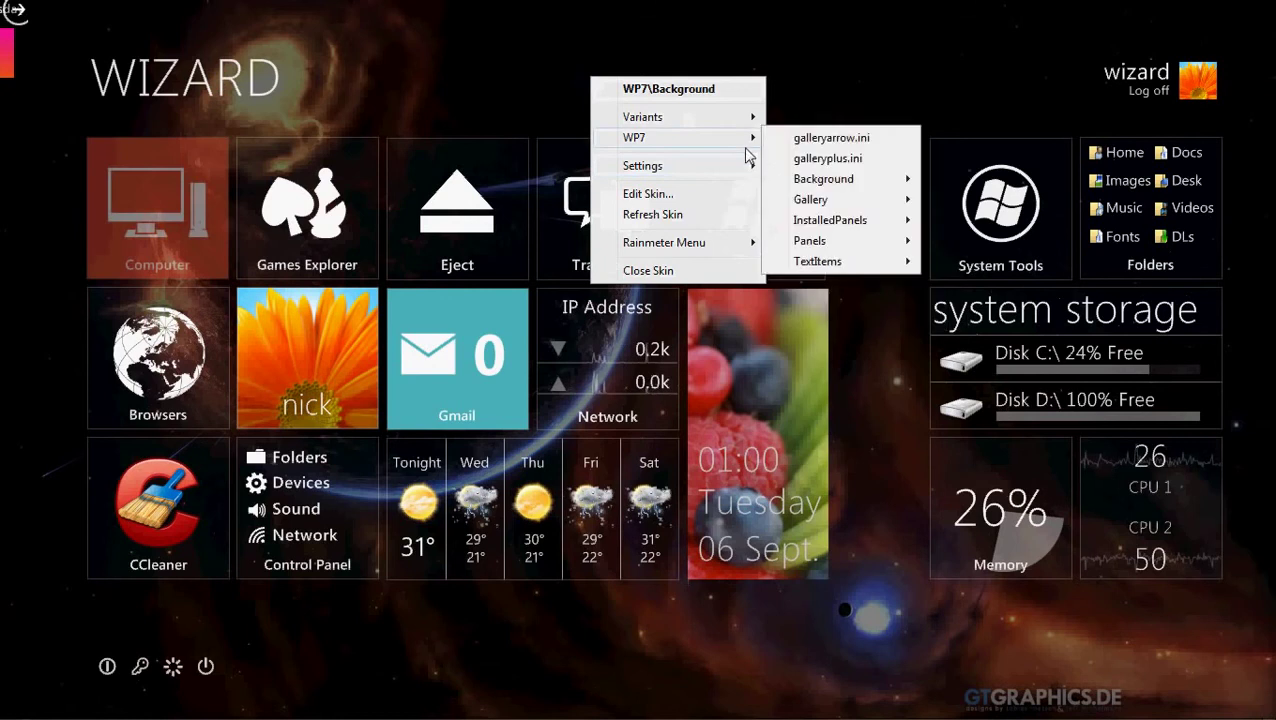
mouse_move(738, 140)
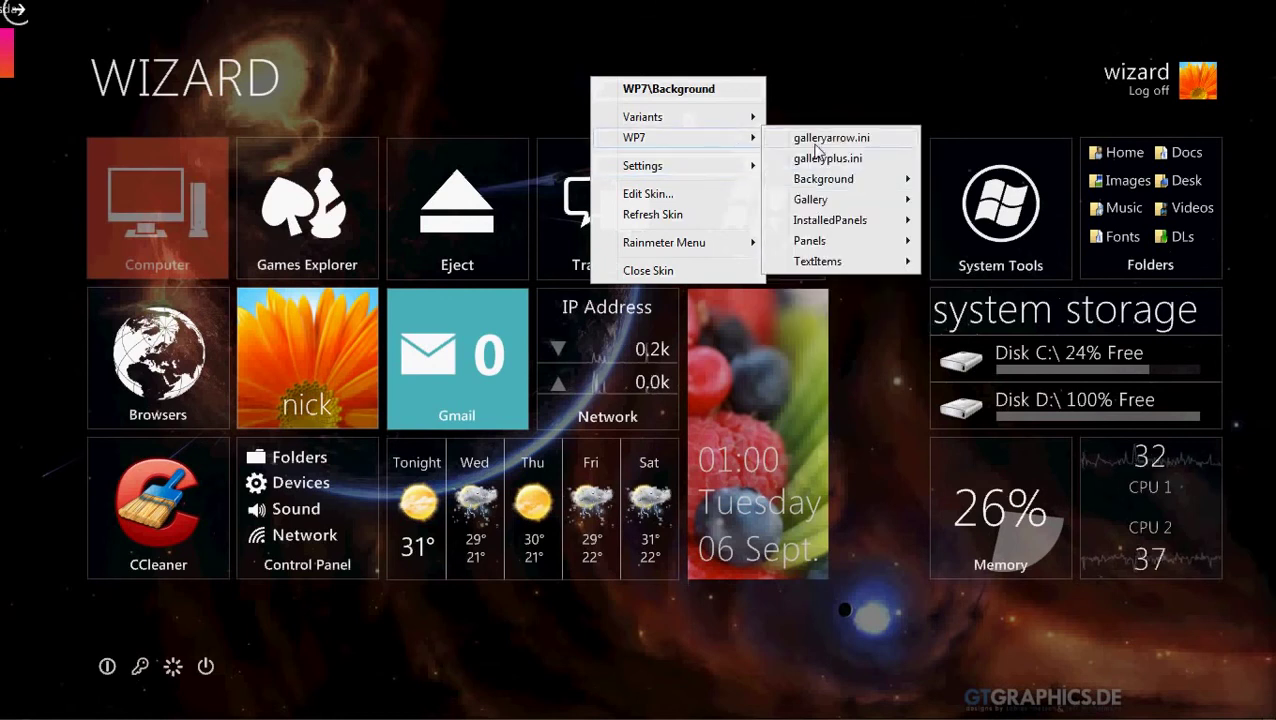
mouse_move(850, 182)
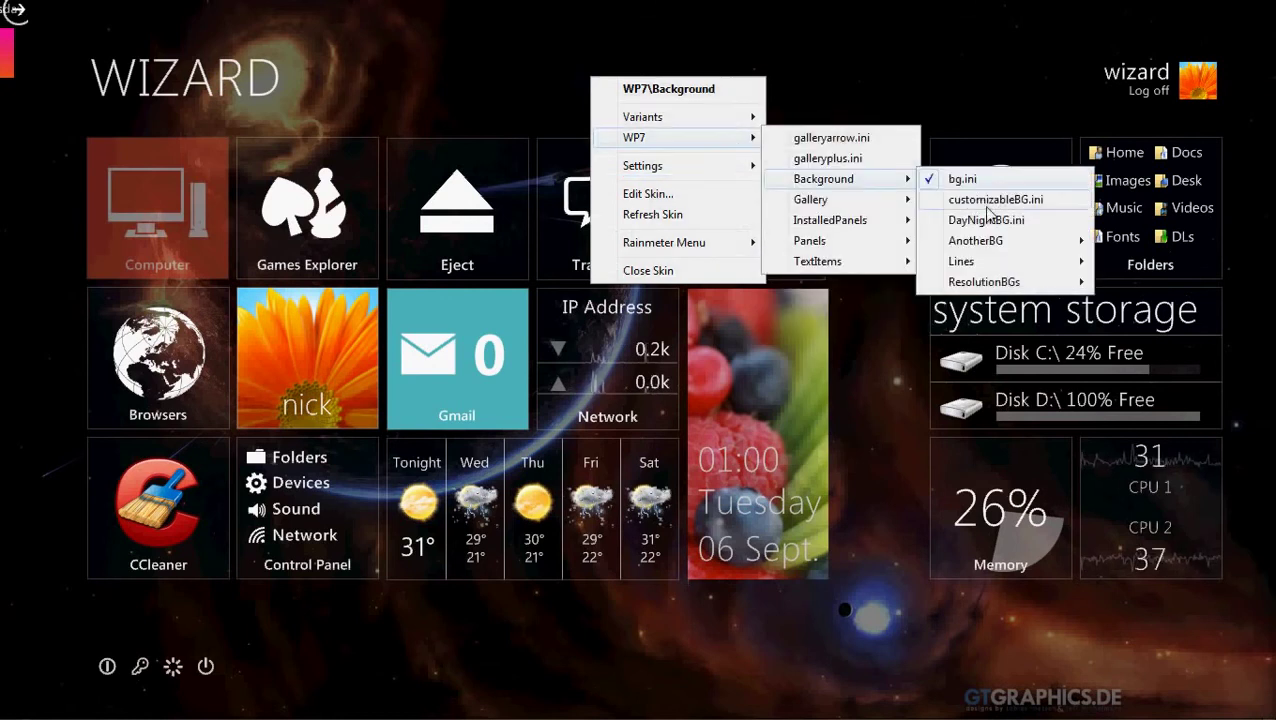
click(1000, 199)
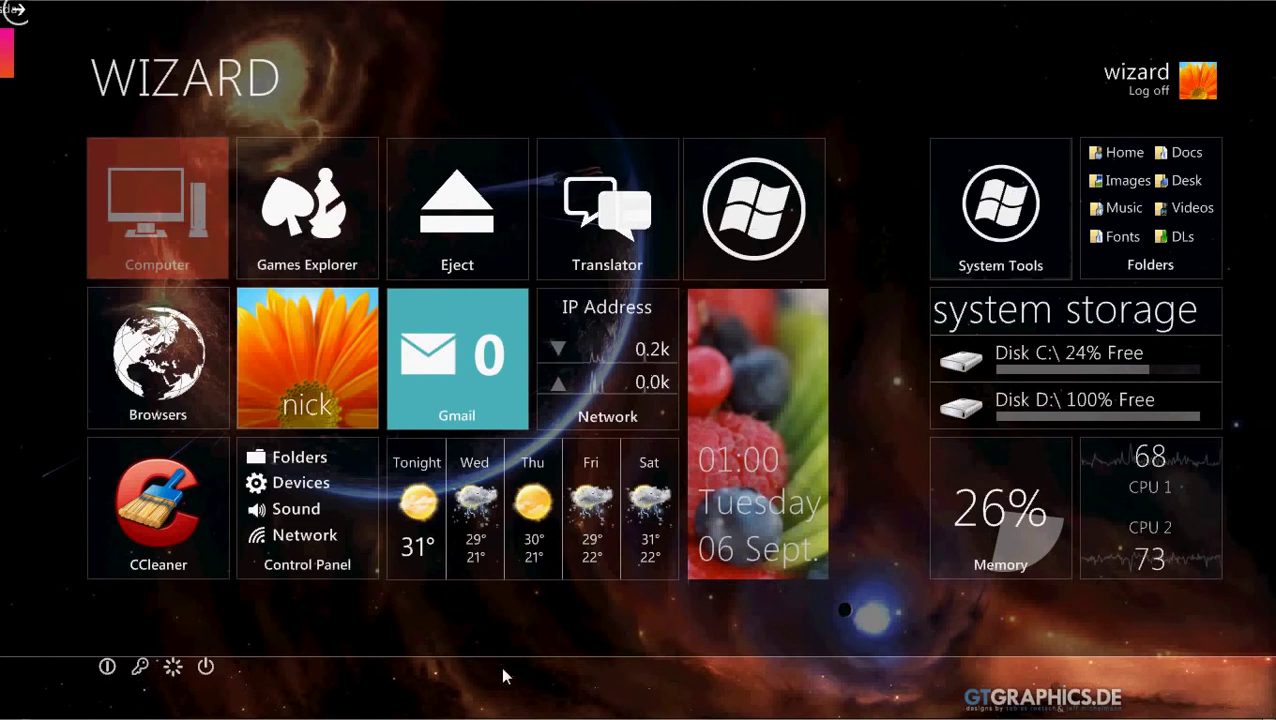
Unload the customizableBG.ini background skin so the wallpaper has no overlay
right_click(816, 73)
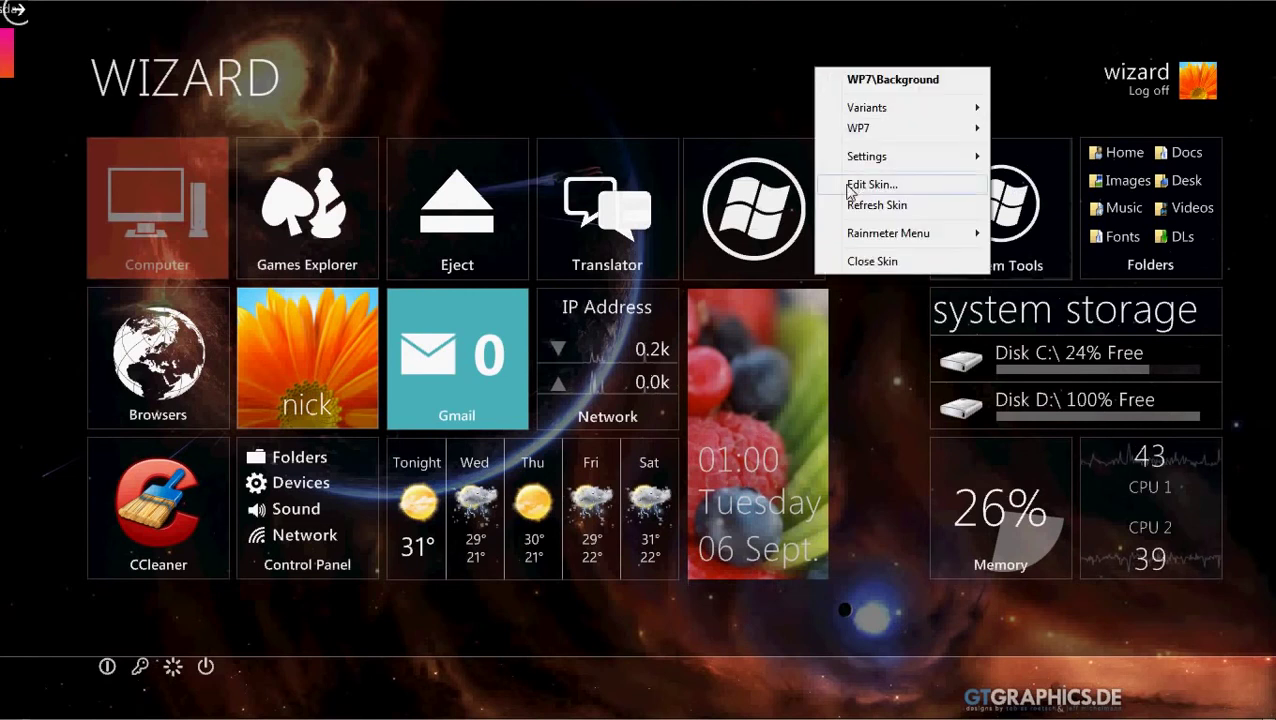
mouse_move(928, 128)
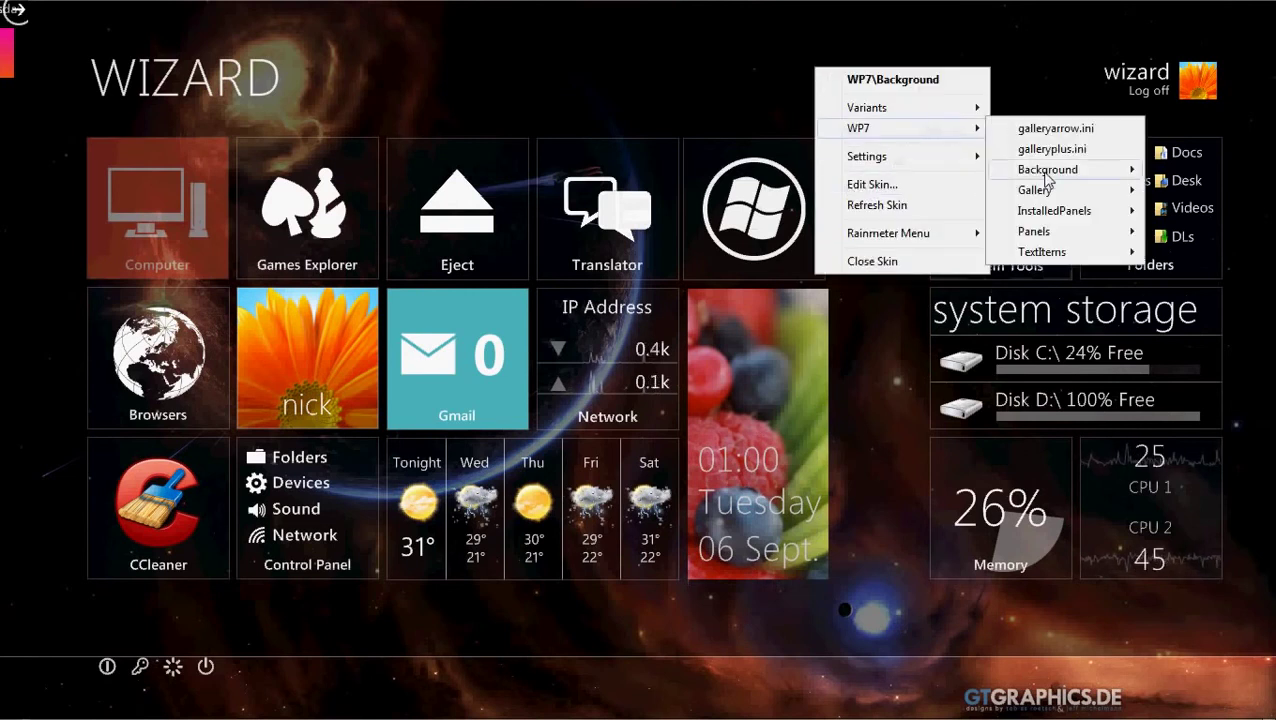
mouse_move(1045, 172)
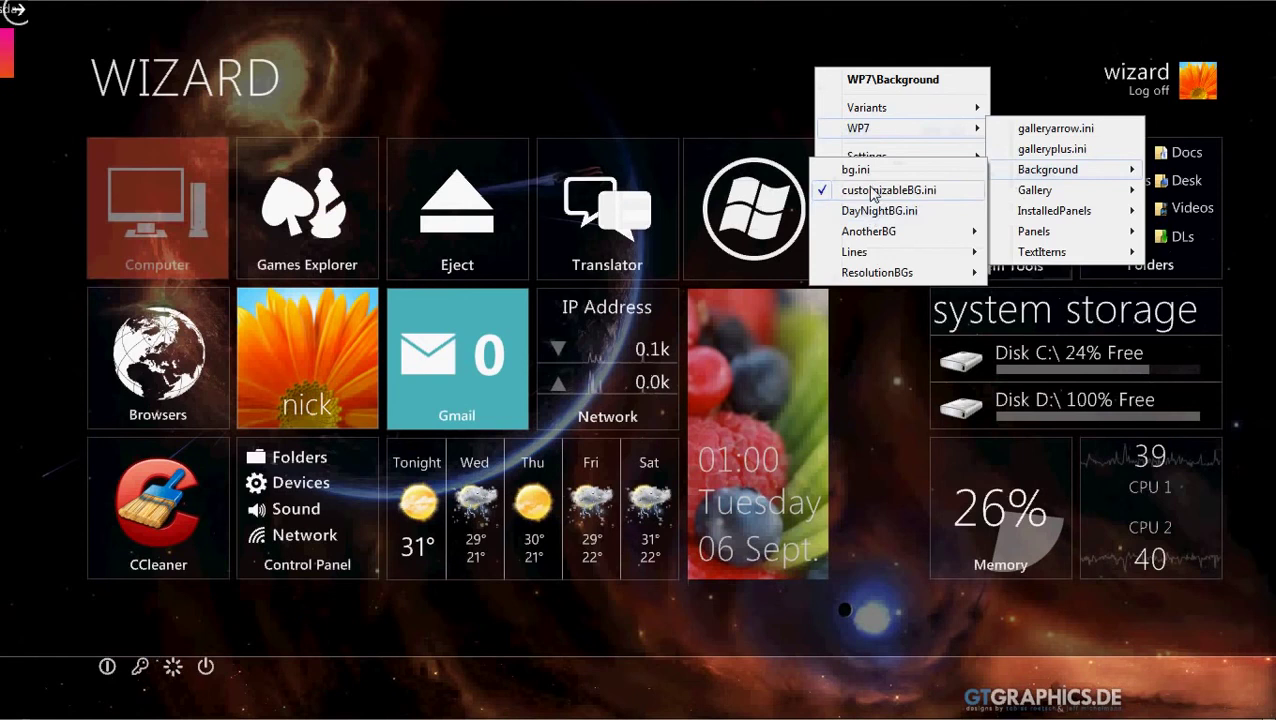
click(872, 211)
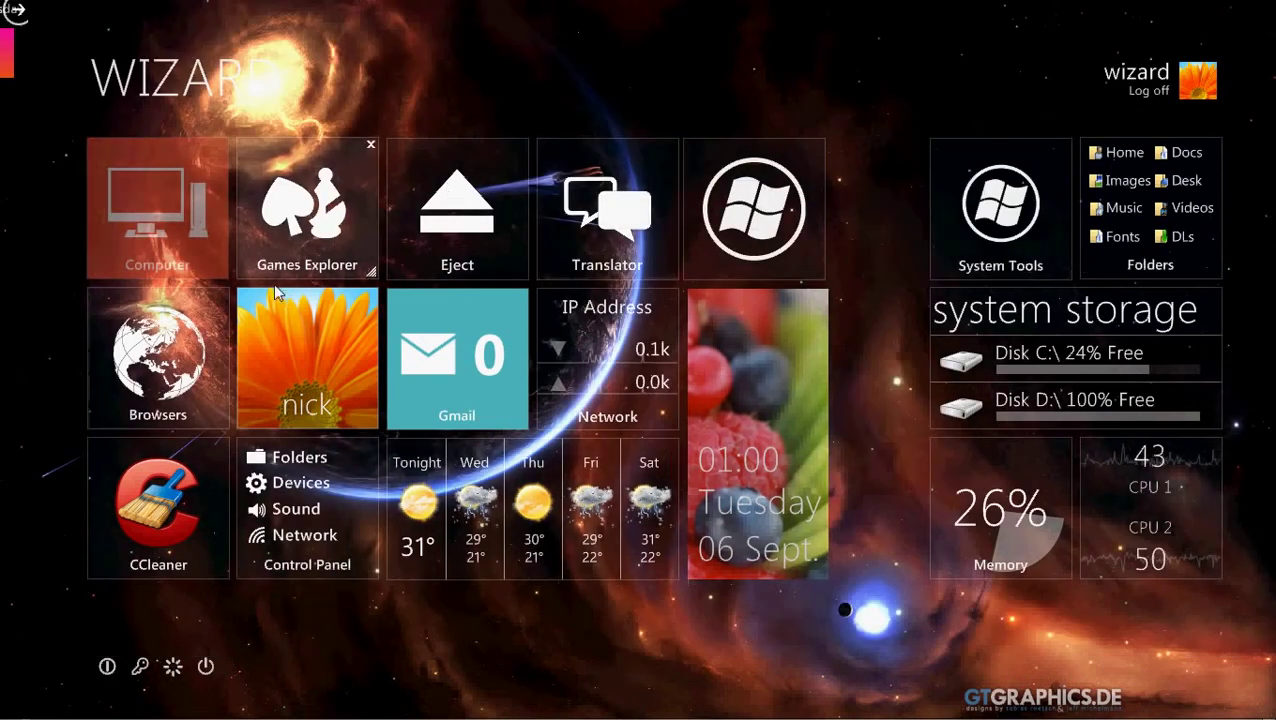
Check the Gmail panel's CheckEvery setting and close its settings without changing anything
mouse_move(488, 390)
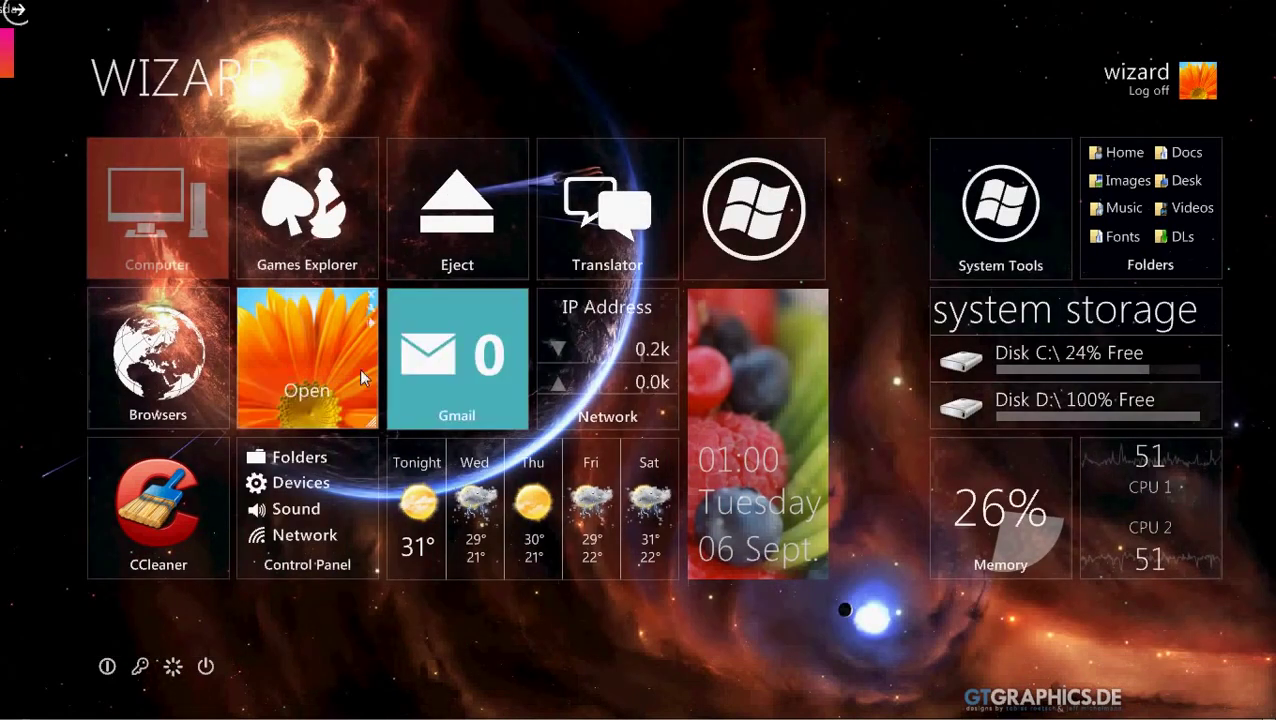
click(522, 311)
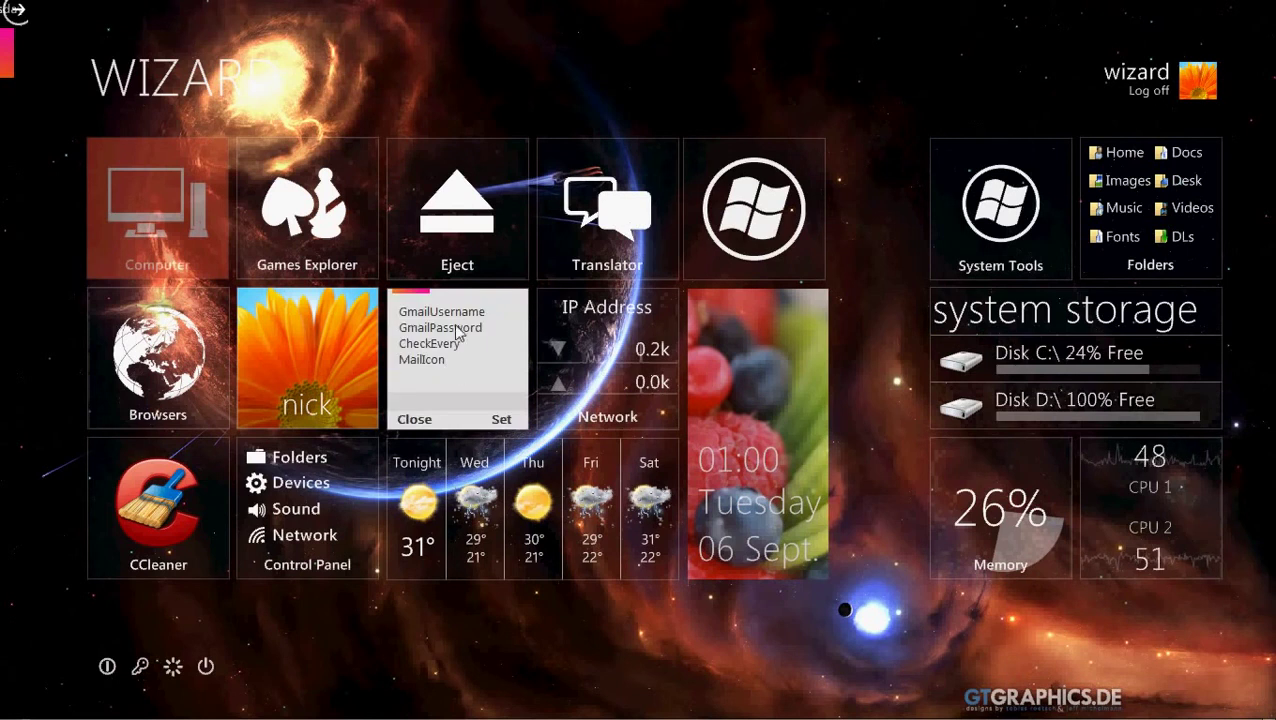
click(429, 347)
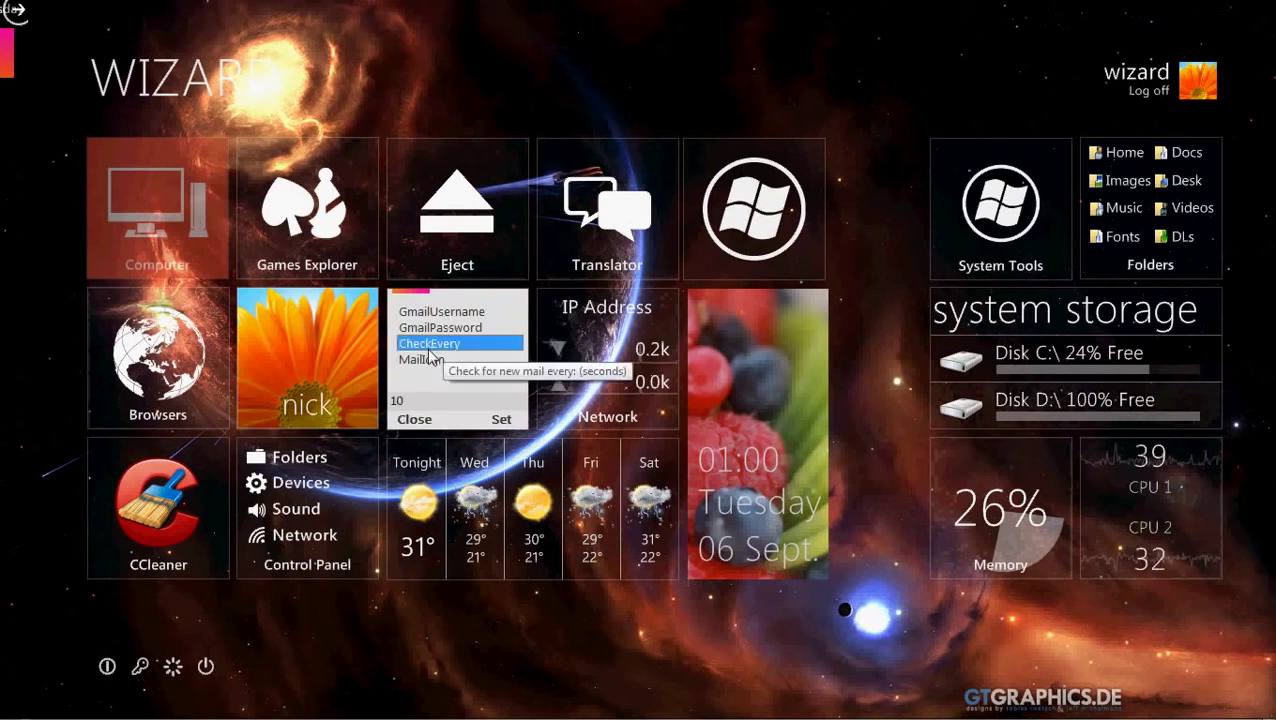
click(416, 420)
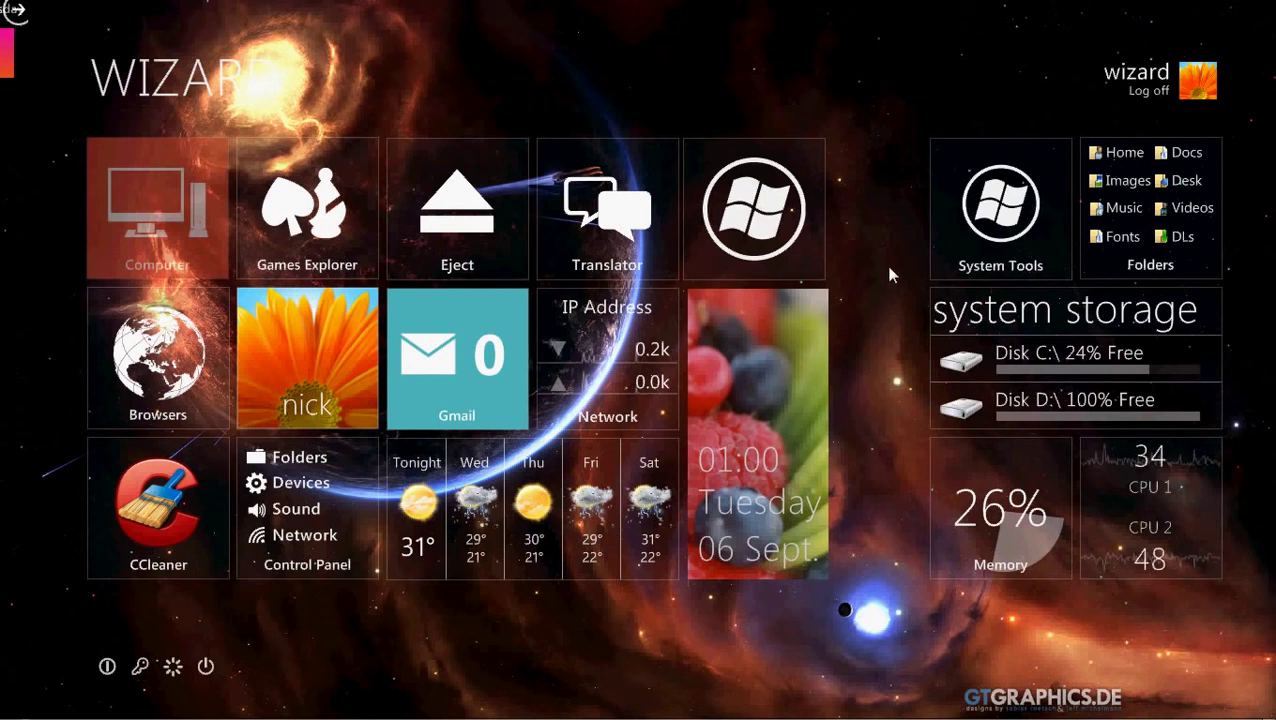
Apply the Windows Live Clouds theme in the Windows Personalization settings and view the window color options without changing them
right_click(884, 341)
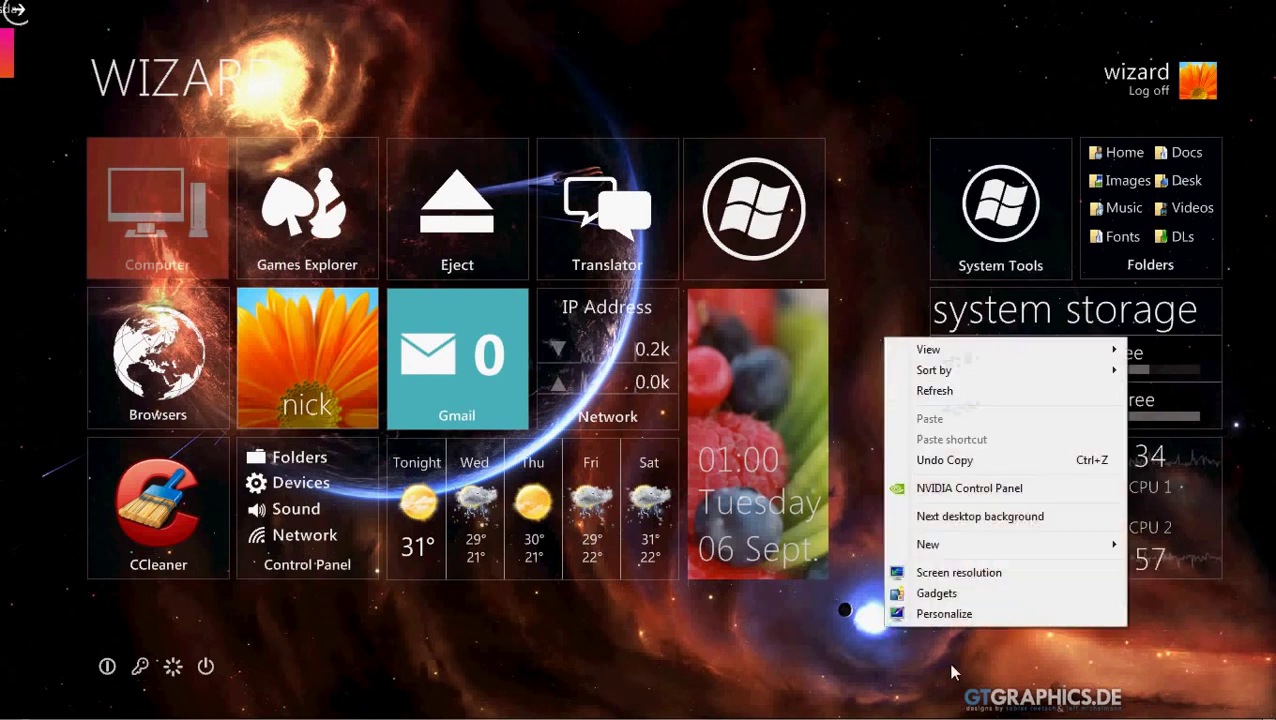
click(944, 614)
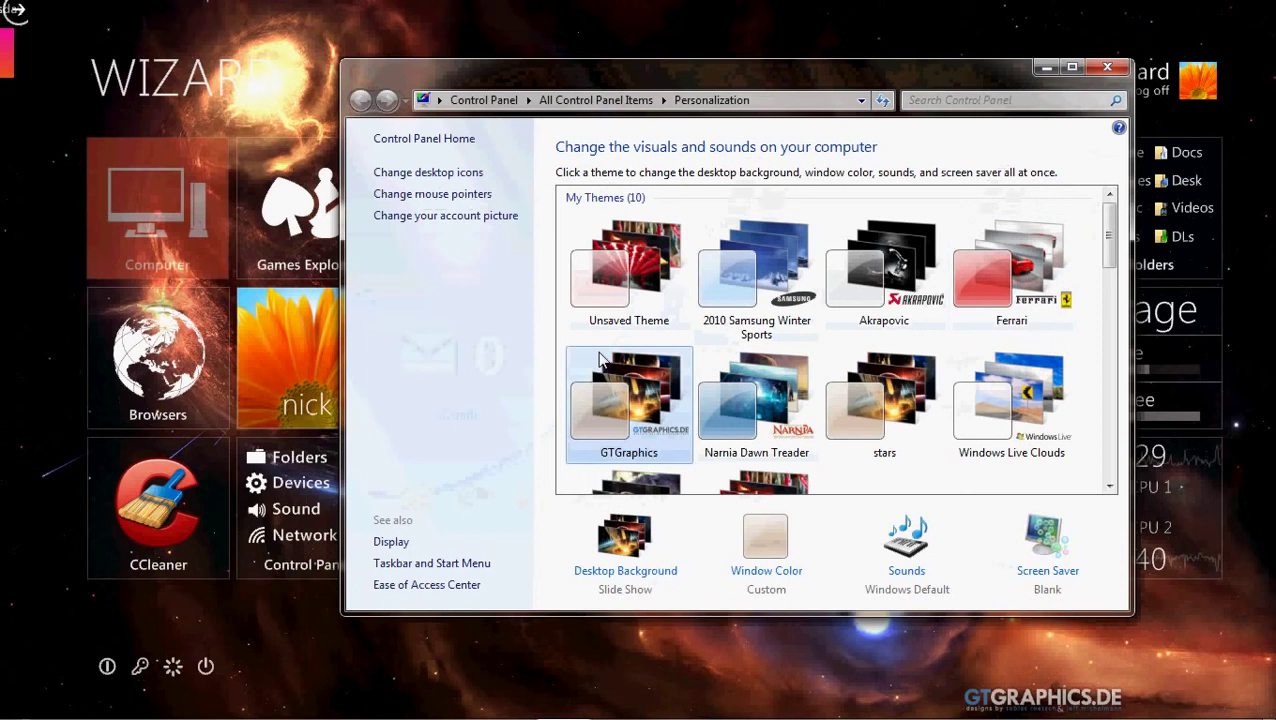
click(1035, 410)
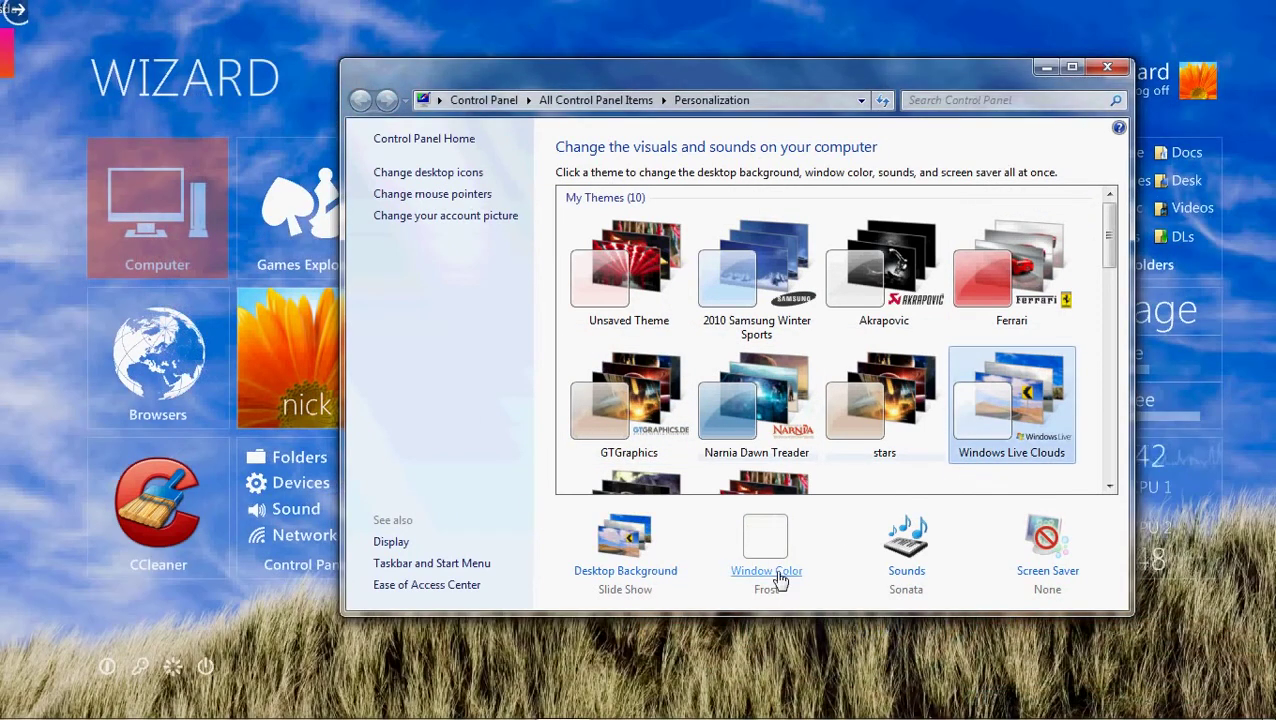
click(779, 580)
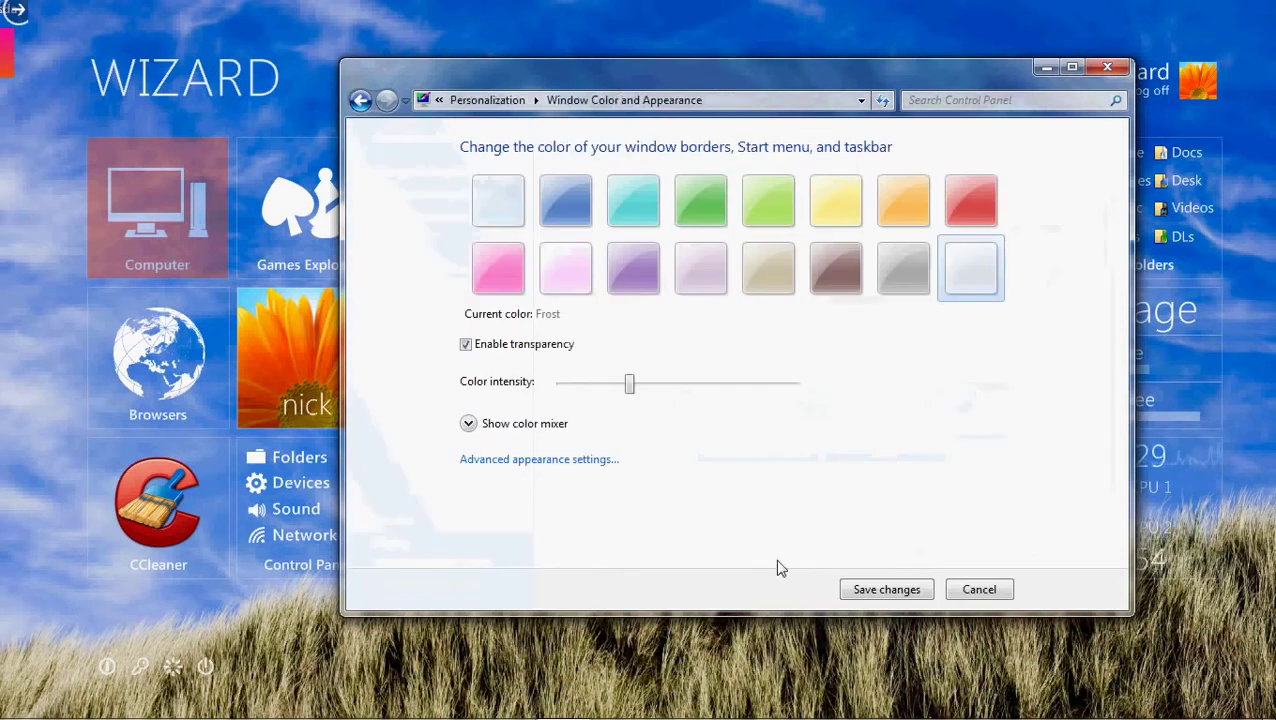
click(979, 590)
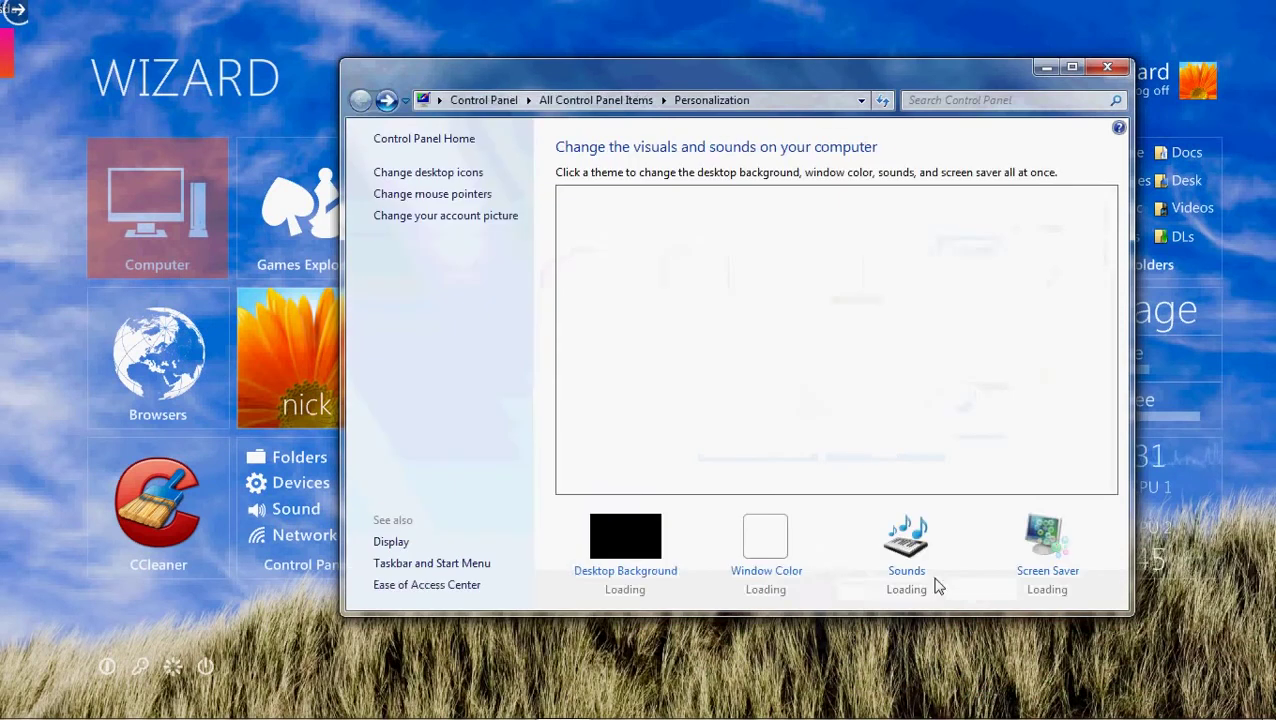
Set the desktop background slide show to change picture every 10 seconds, save it and close Personalization
click(662, 572)
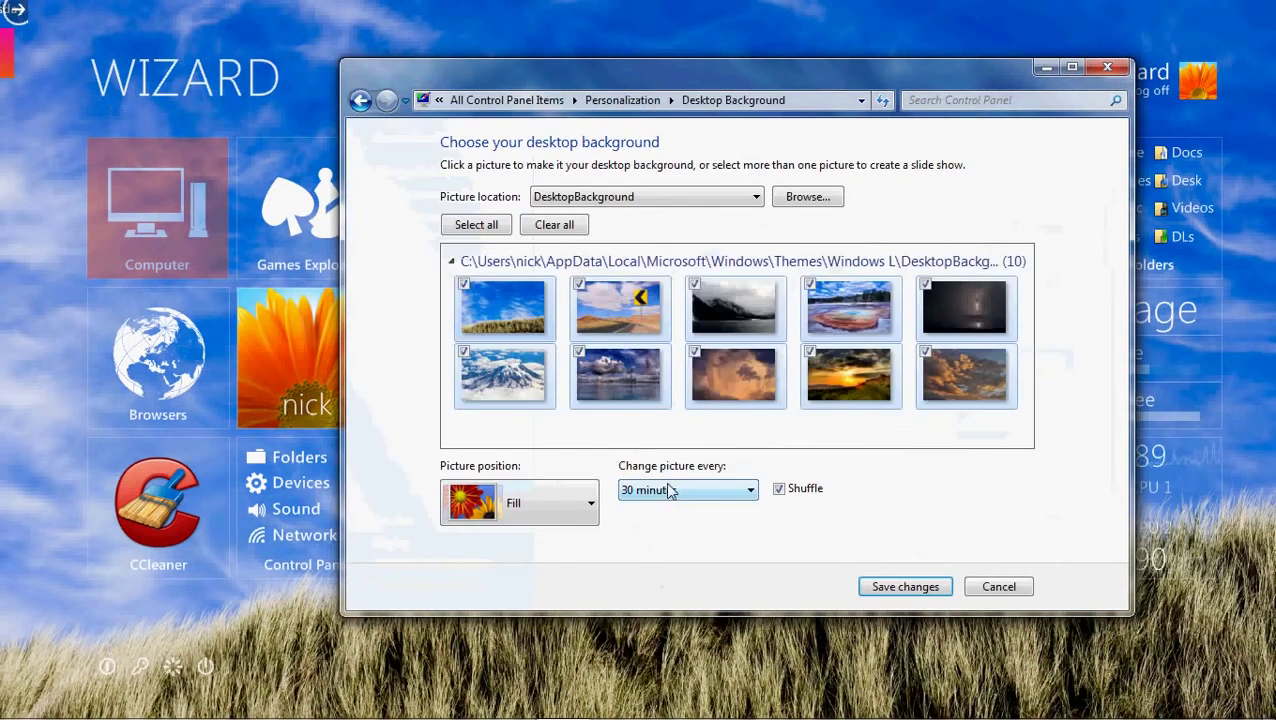
click(670, 490)
click(705, 262)
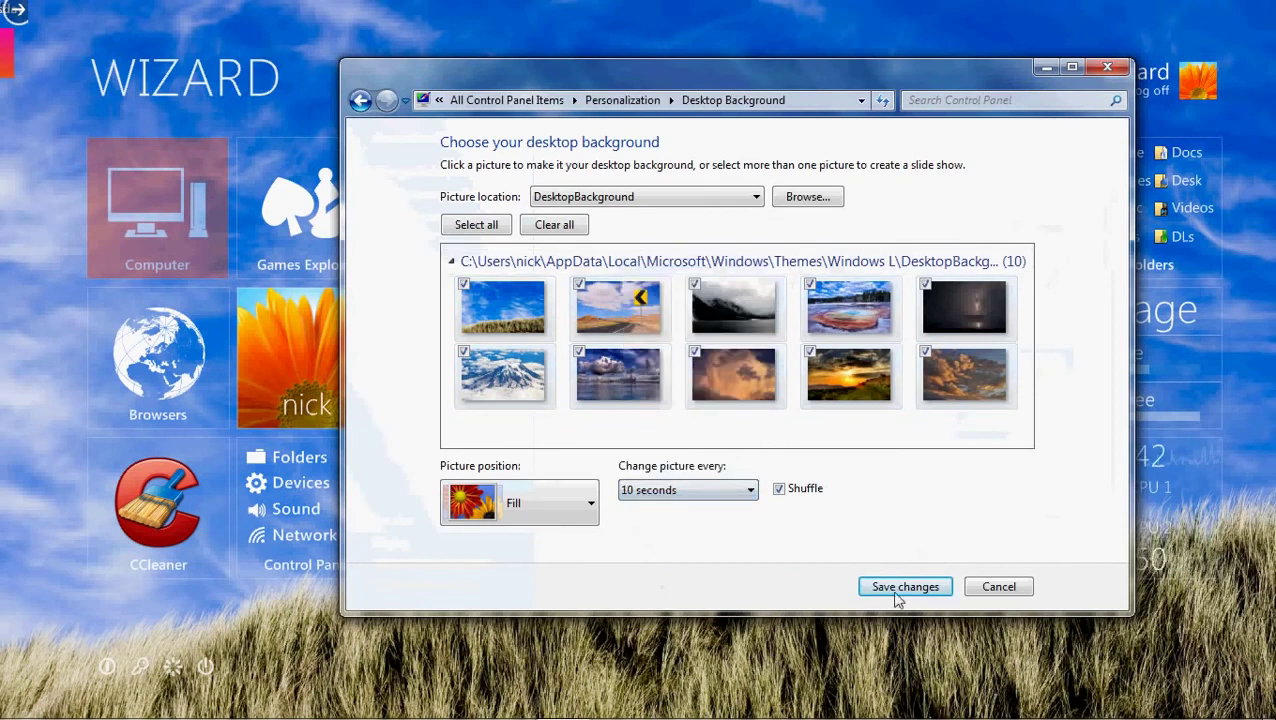
click(899, 590)
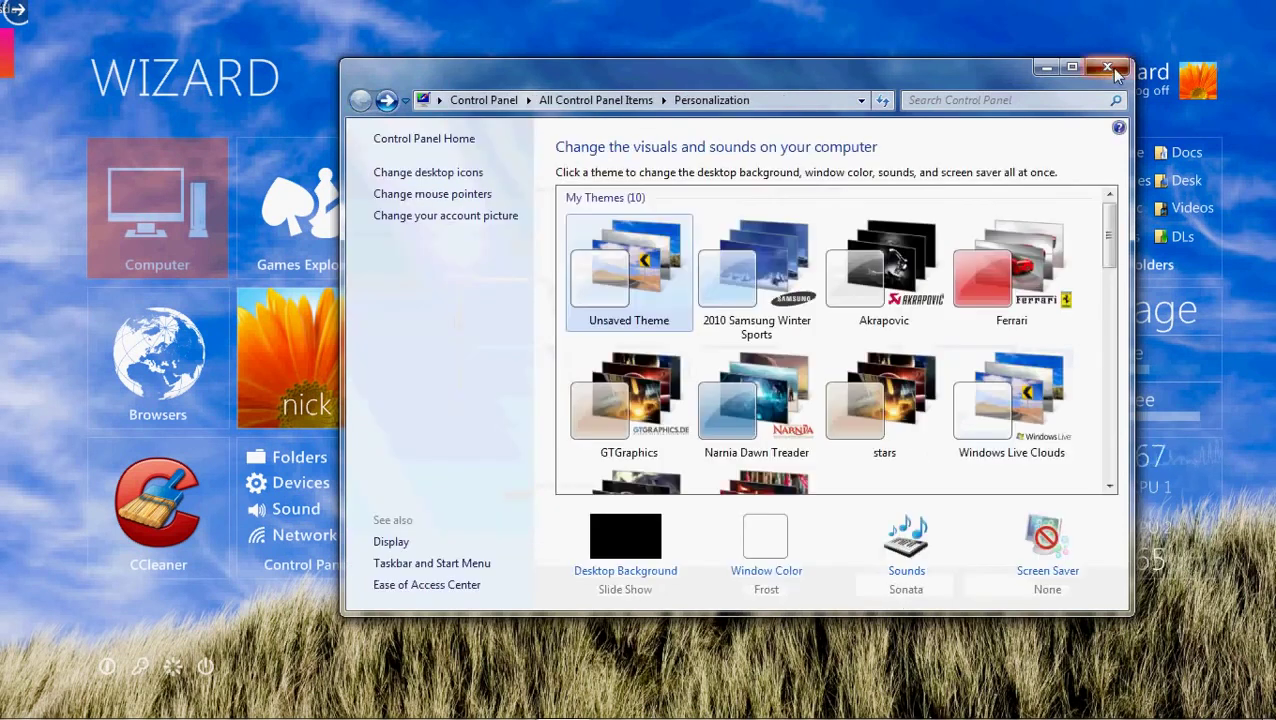
click(1108, 68)
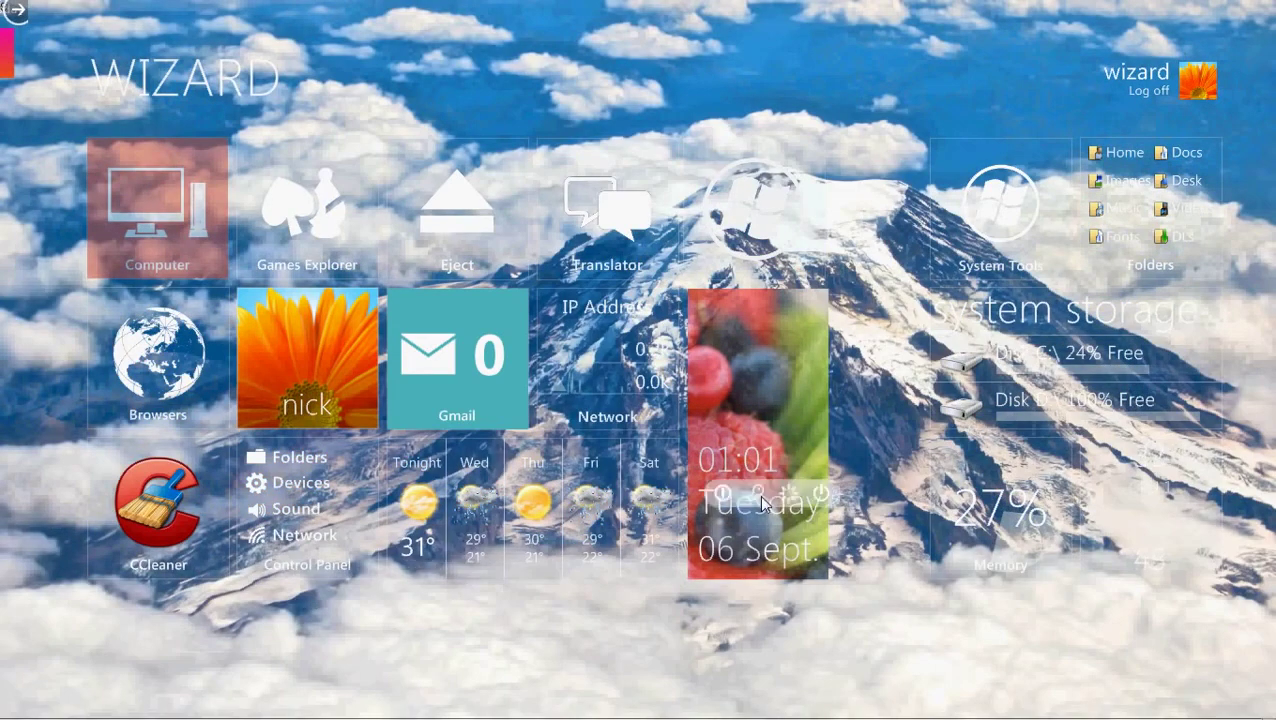
Reopen the Windows Personalization settings and apply the Narnia Dawn Treader theme
mouse_move(817, 460)
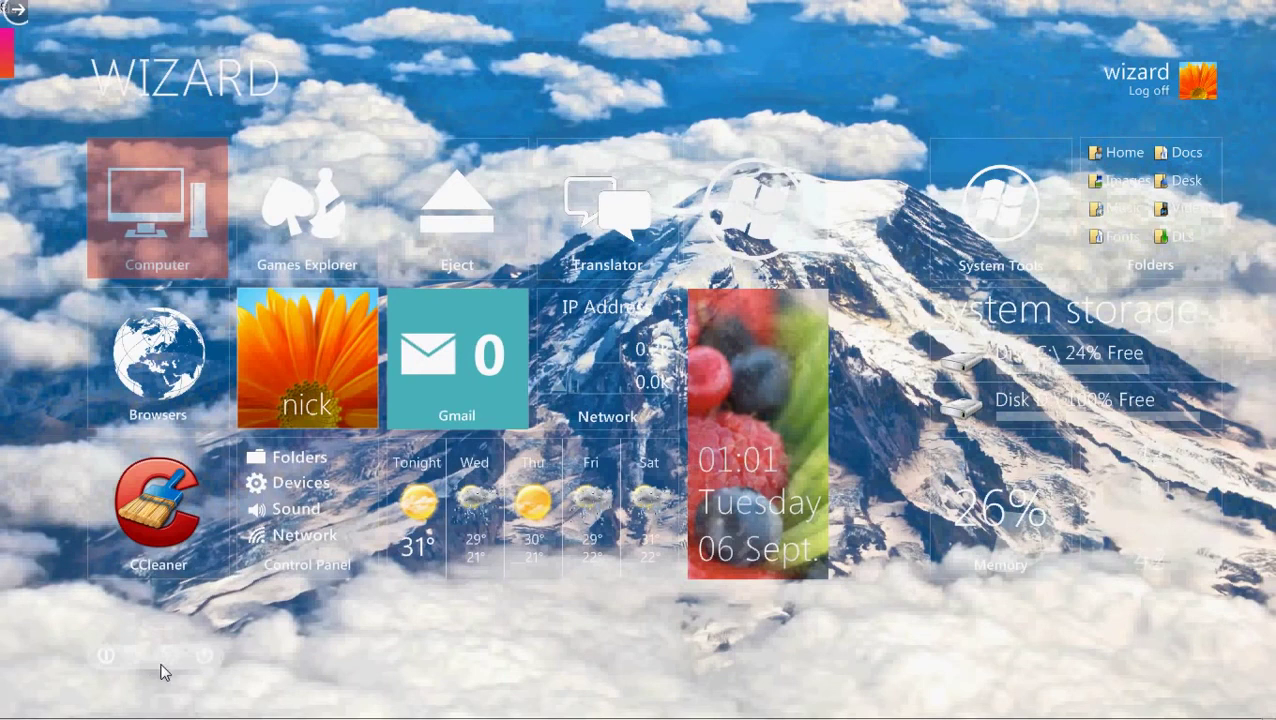
right_click(879, 60)
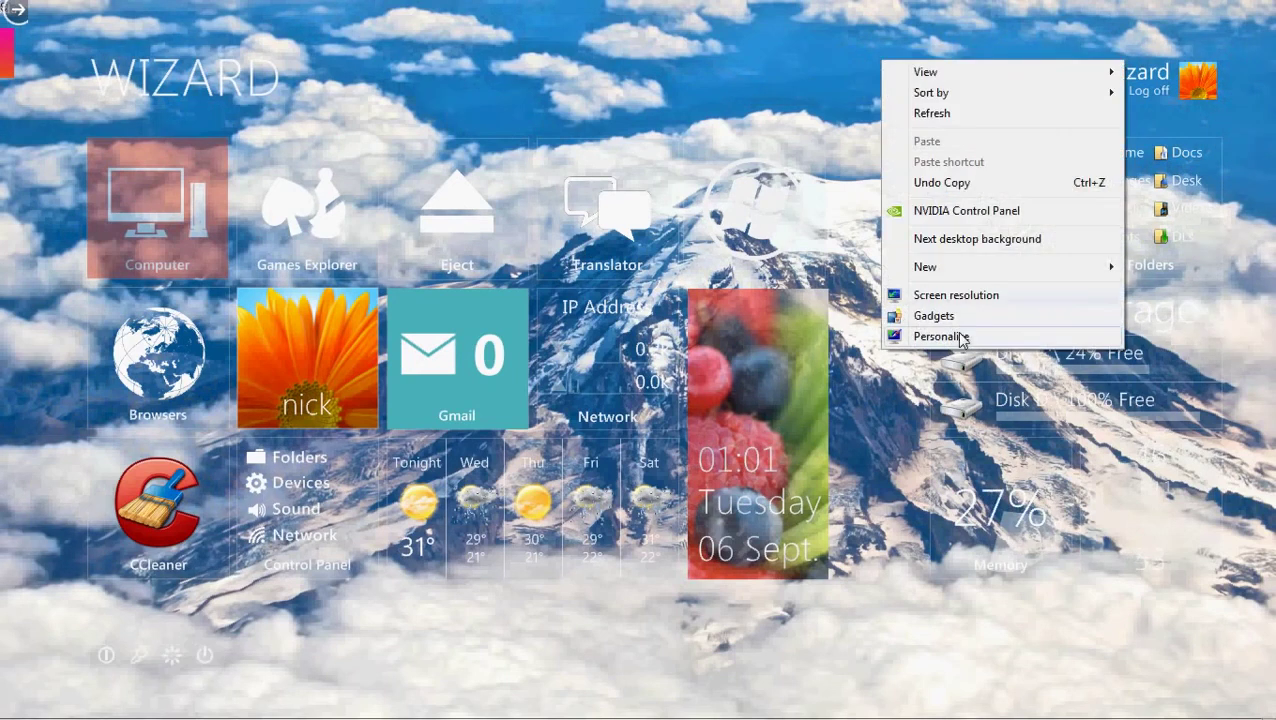
click(959, 336)
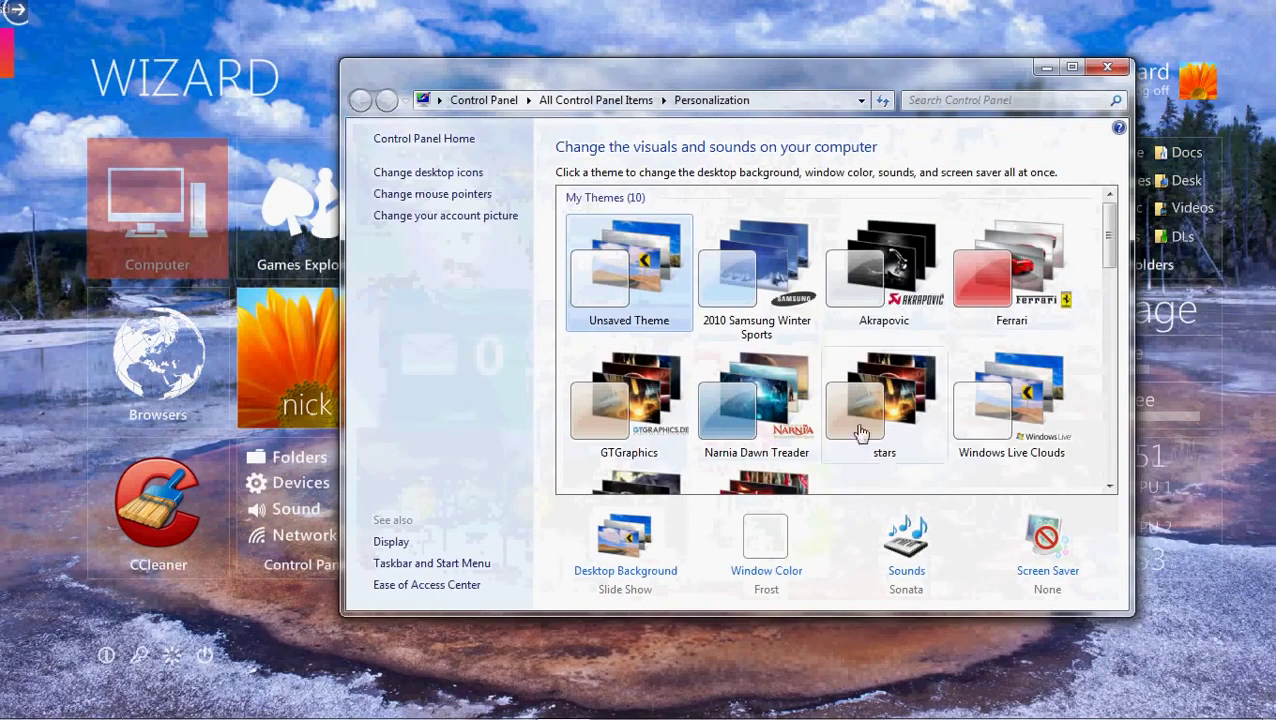
click(770, 400)
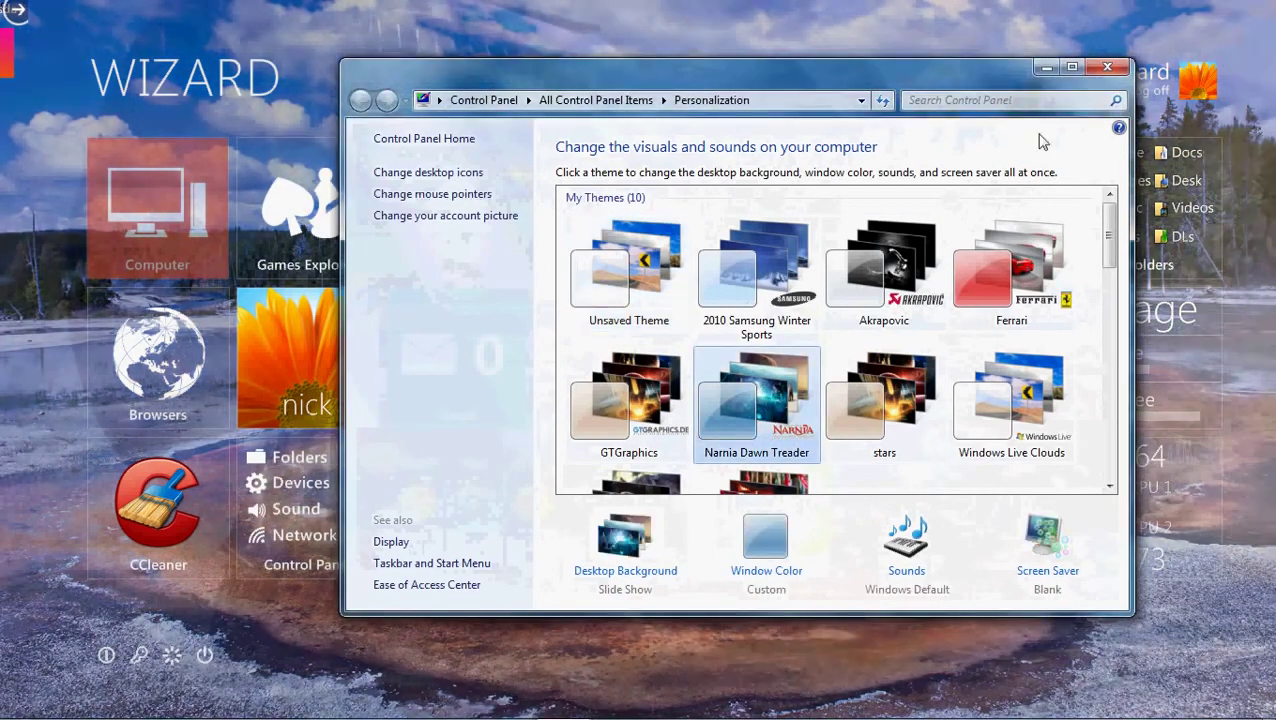